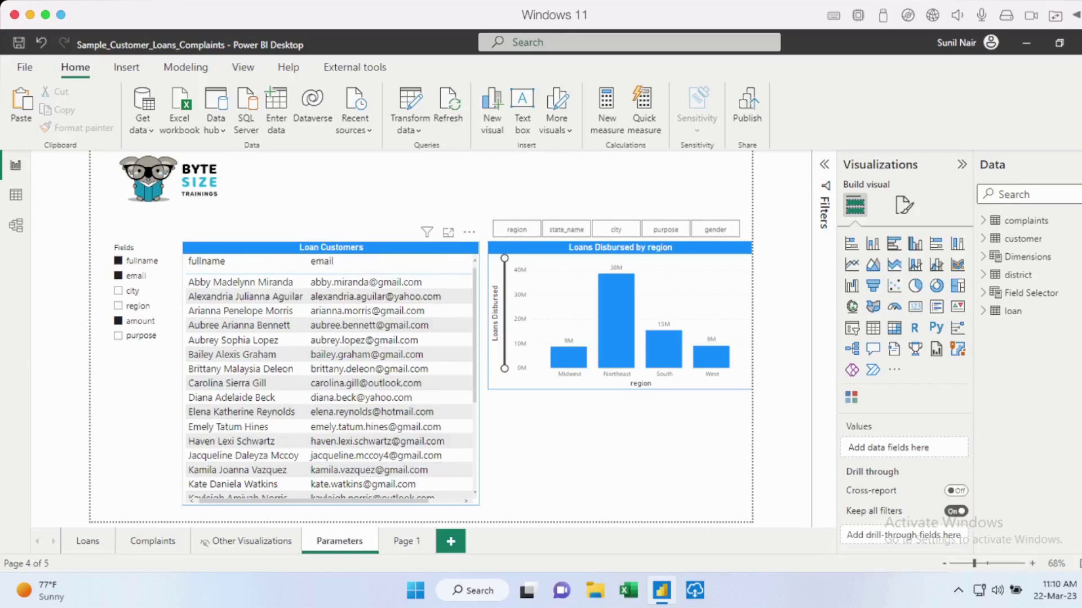
Step: Replace the email column with region in the Loan Customers table, keeping fullname and amount selected in its field slicer
click(318, 263)
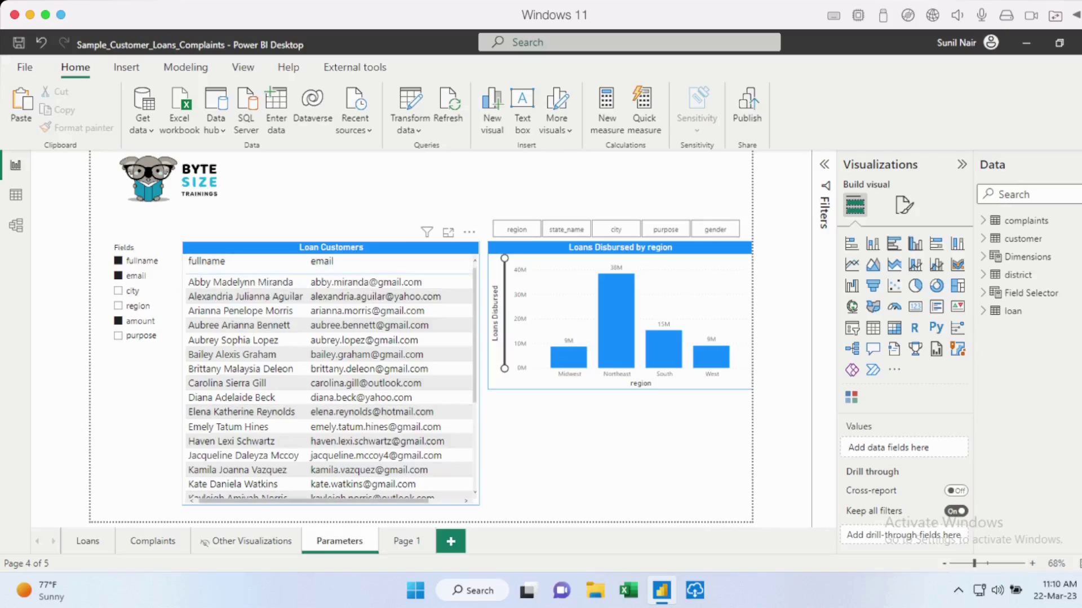
scroll(327, 380, right, 2)
scroll(328, 380, left, 2)
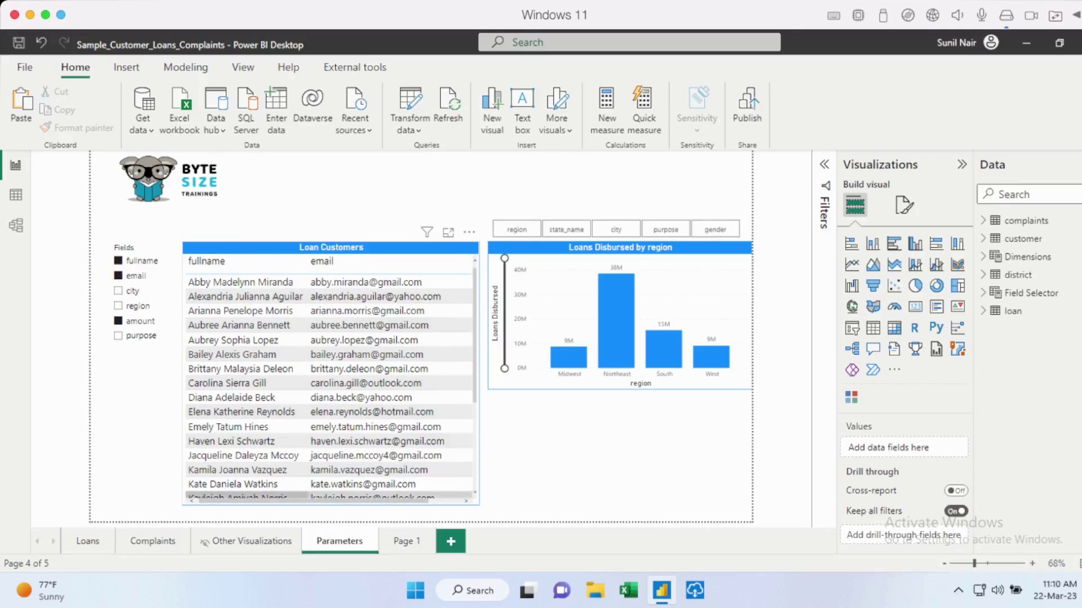
click(212, 271)
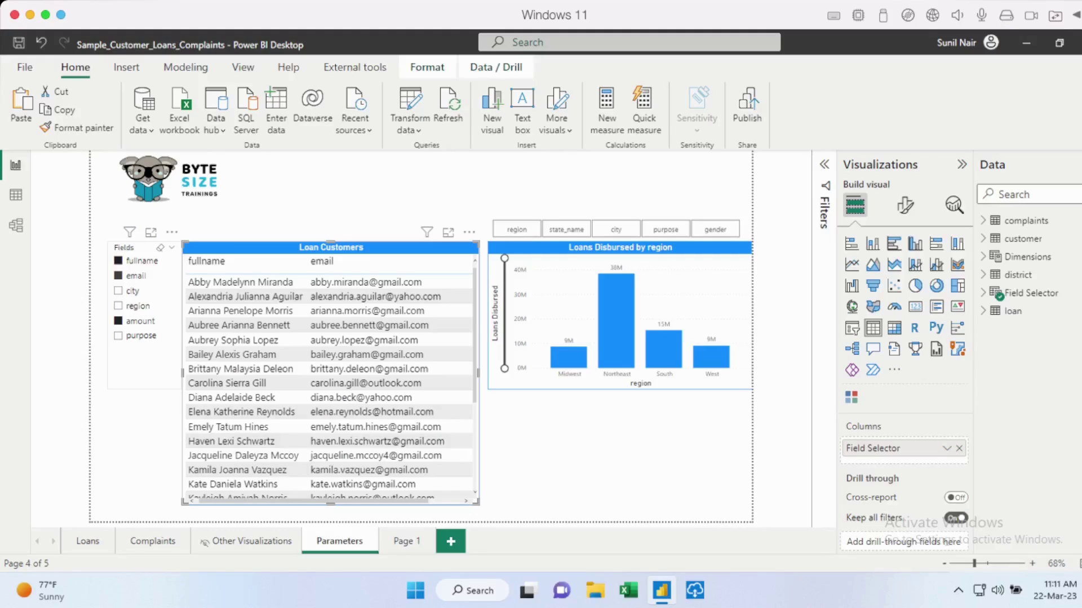
ctrl+click(118, 276)
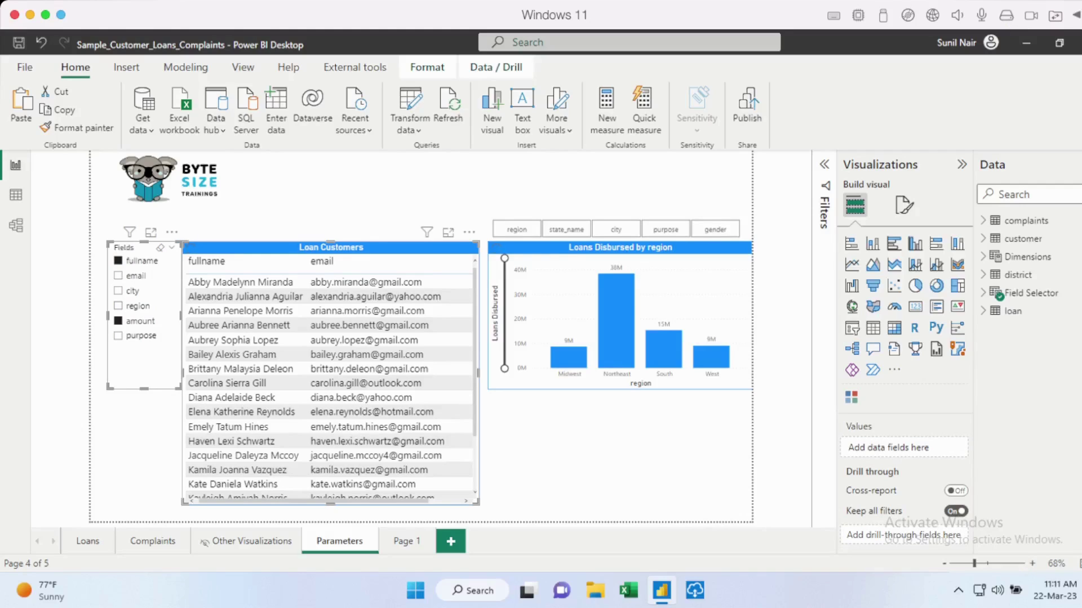
ctrl+click(118, 306)
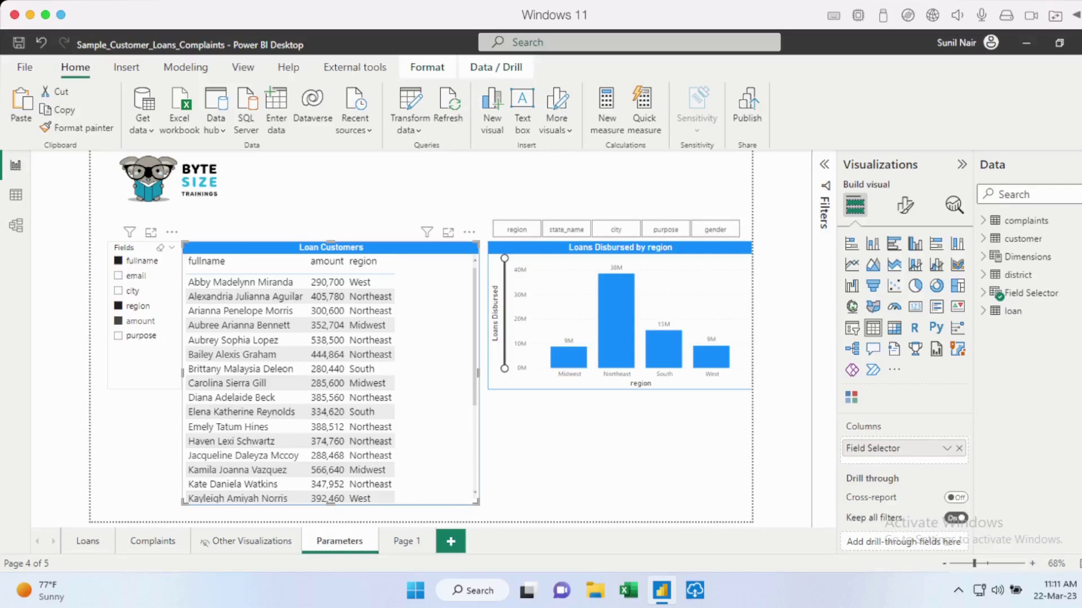
key(Escape)
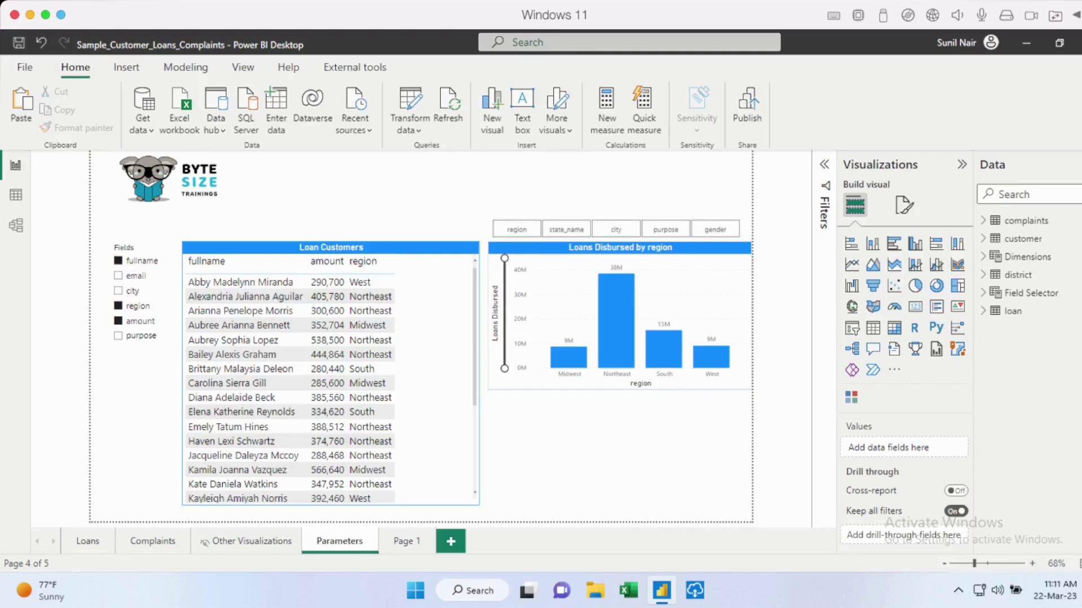
Step: Select both region and state_name in the dimension slicer above the Loans Disbursed chart
mouse_move(563, 357)
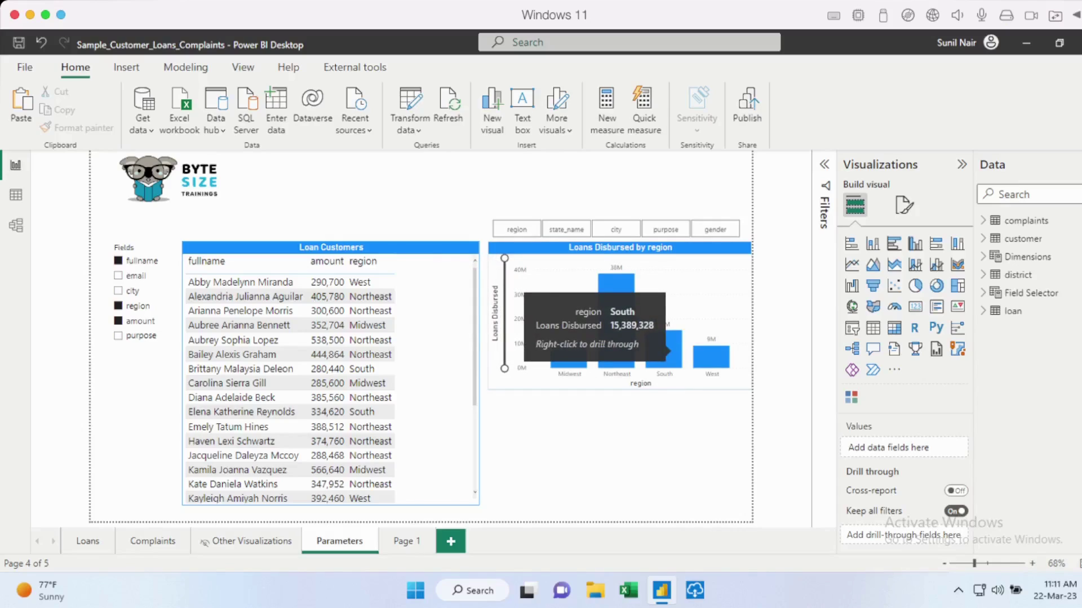
mouse_move(717, 360)
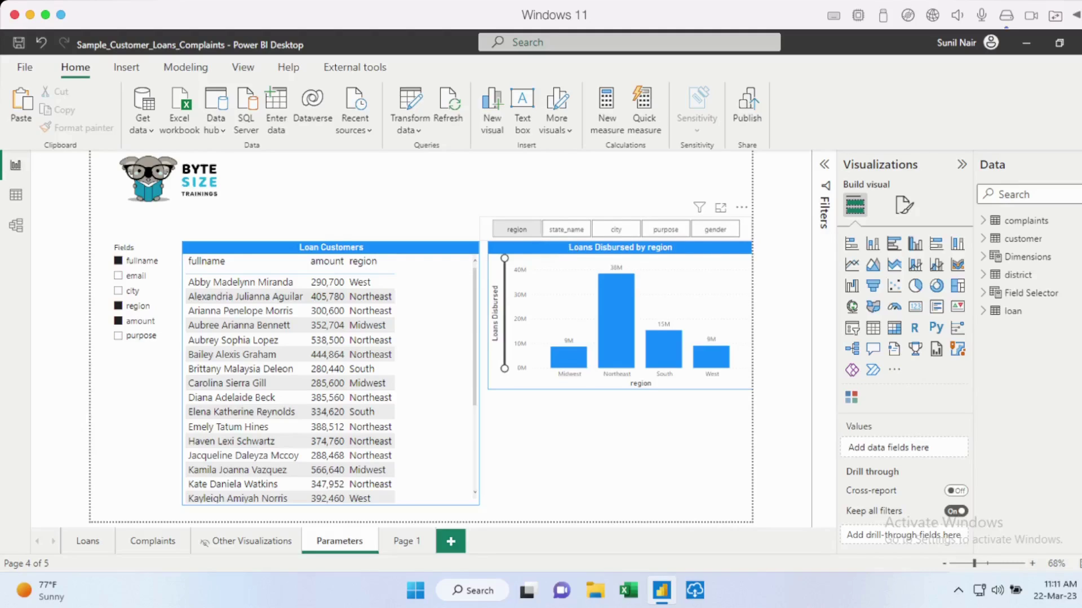
click(516, 229)
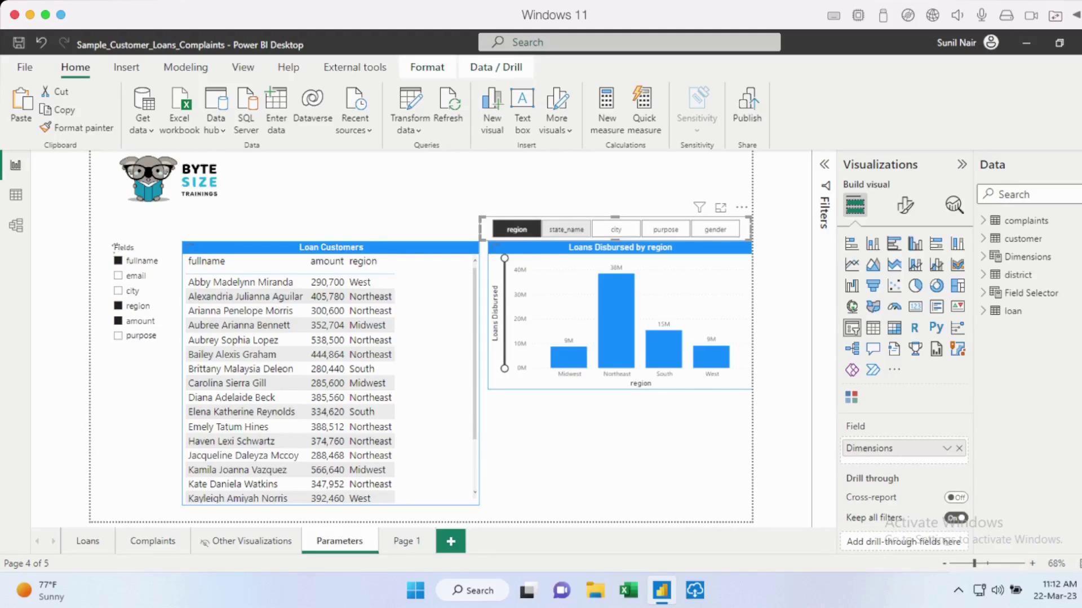
ctrl+click(565, 229)
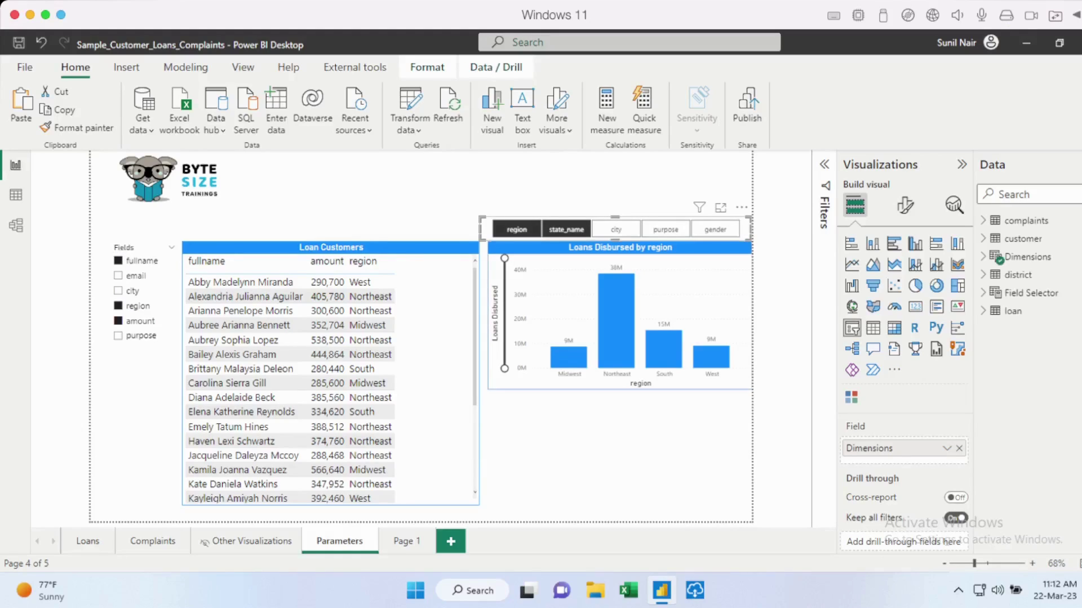
Step: Enable drill-down on the Loans Disbursed chart and drill into the Midwest bar to the state level
click(619, 250)
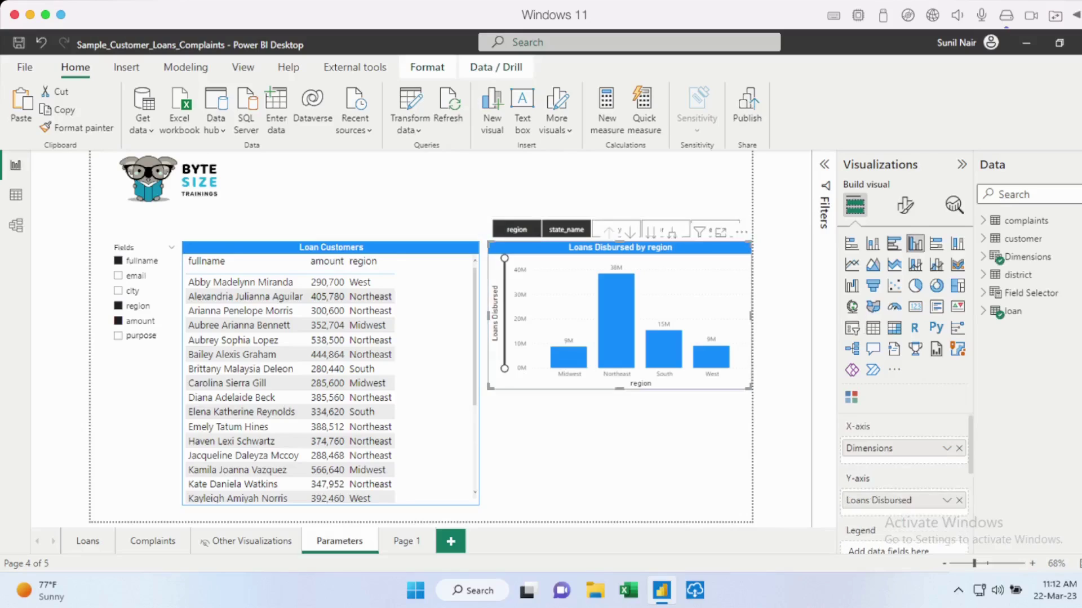
click(630, 232)
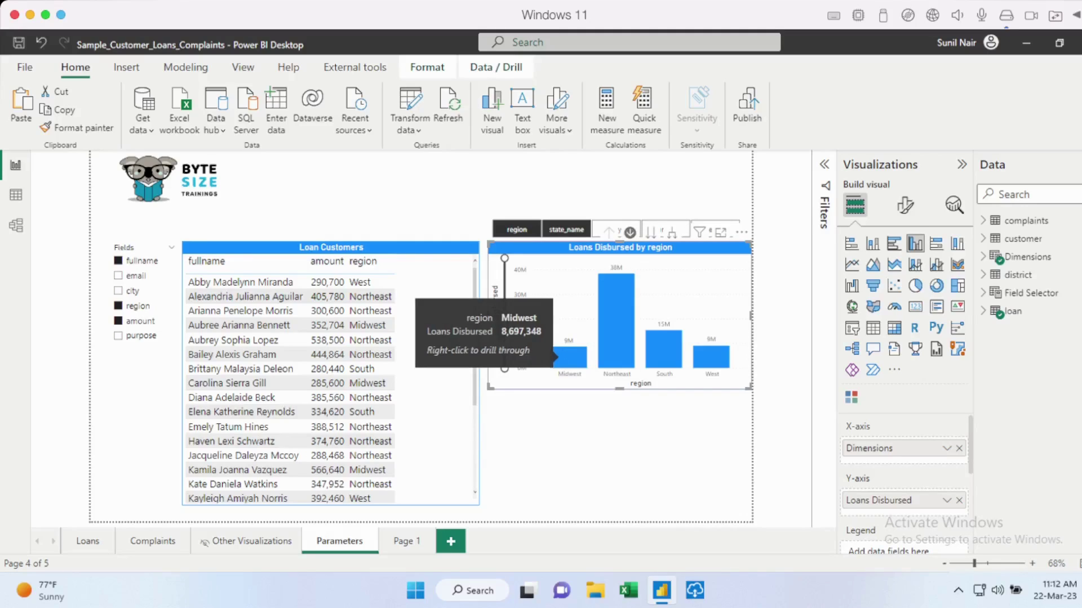
click(566, 356)
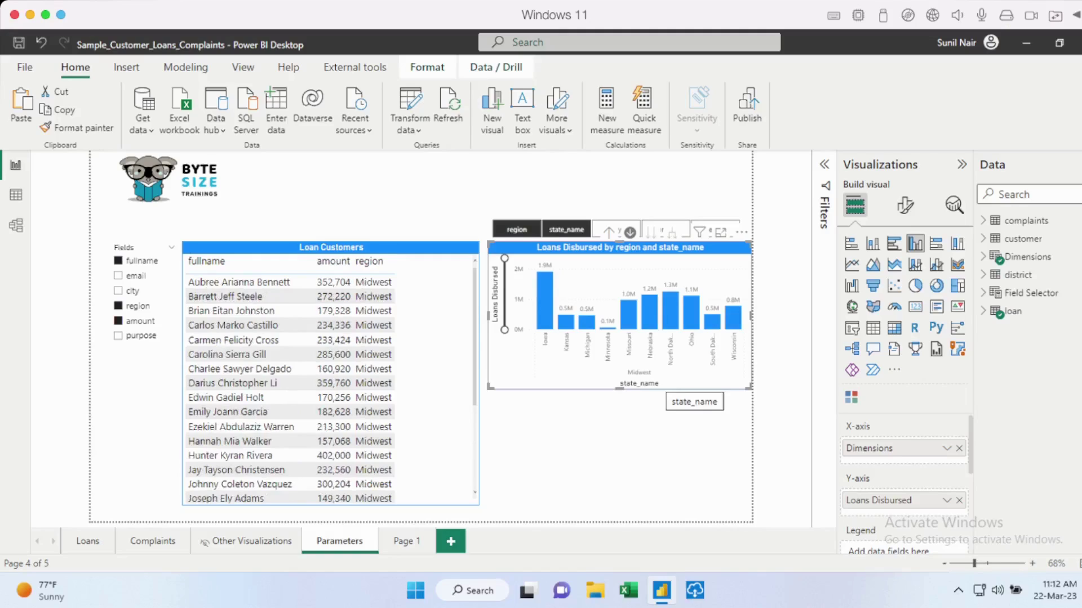
mouse_move(547, 309)
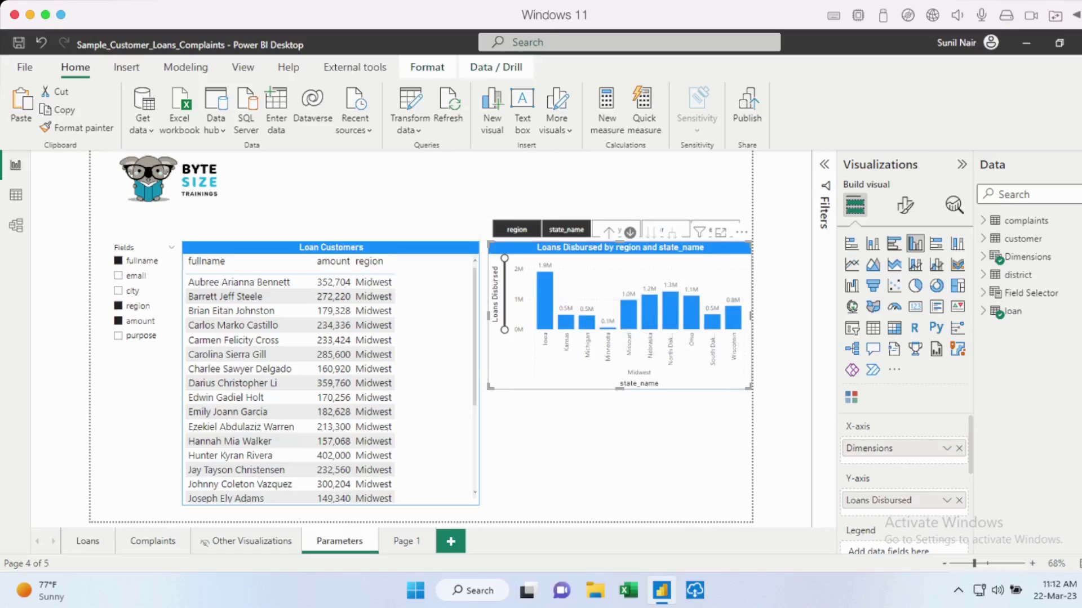
Step: Clear the state_name and region selections from the dimension slicer above the Loans Disbursed chart
click(566, 229)
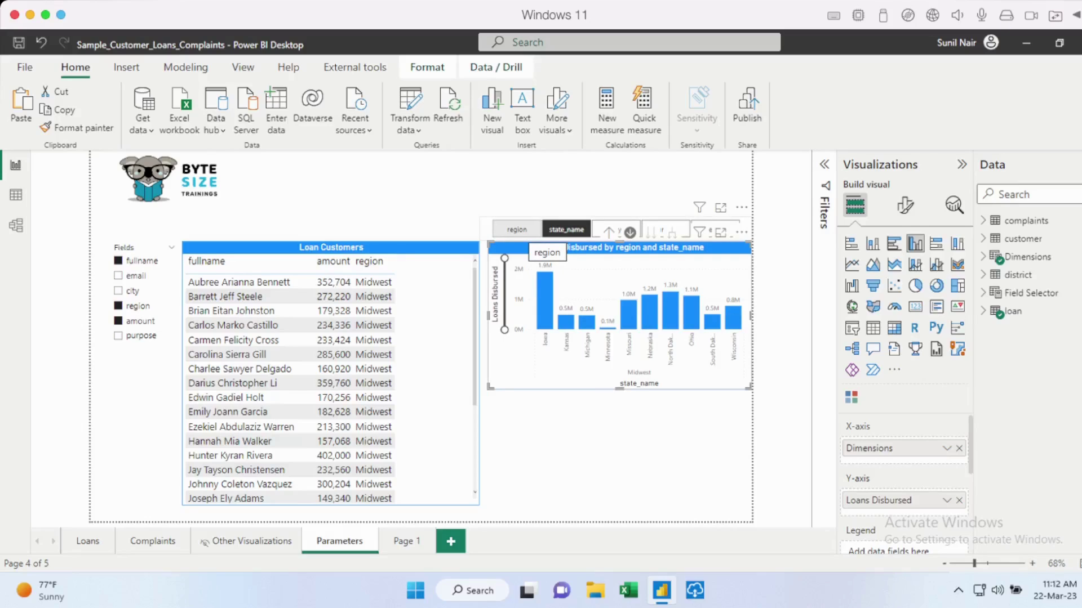
click(516, 229)
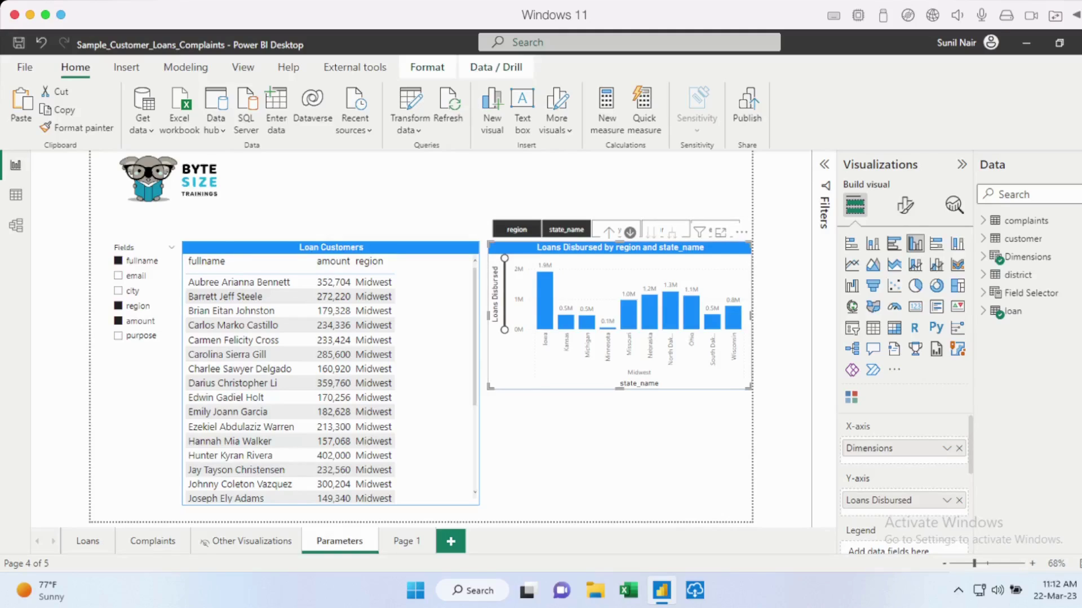
ctrl+click(566, 229)
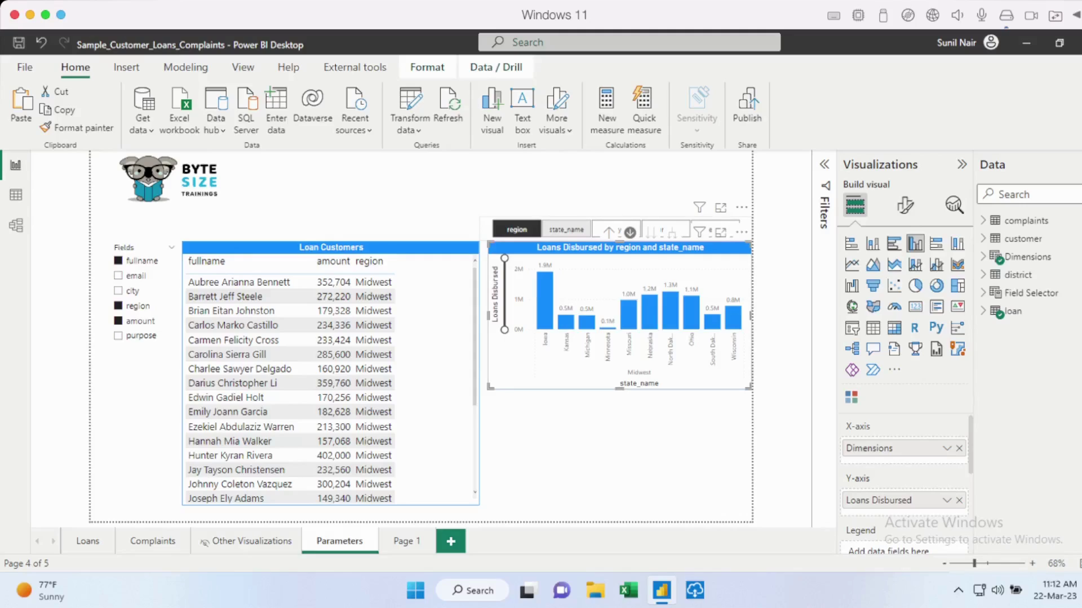
click(516, 229)
click(517, 229)
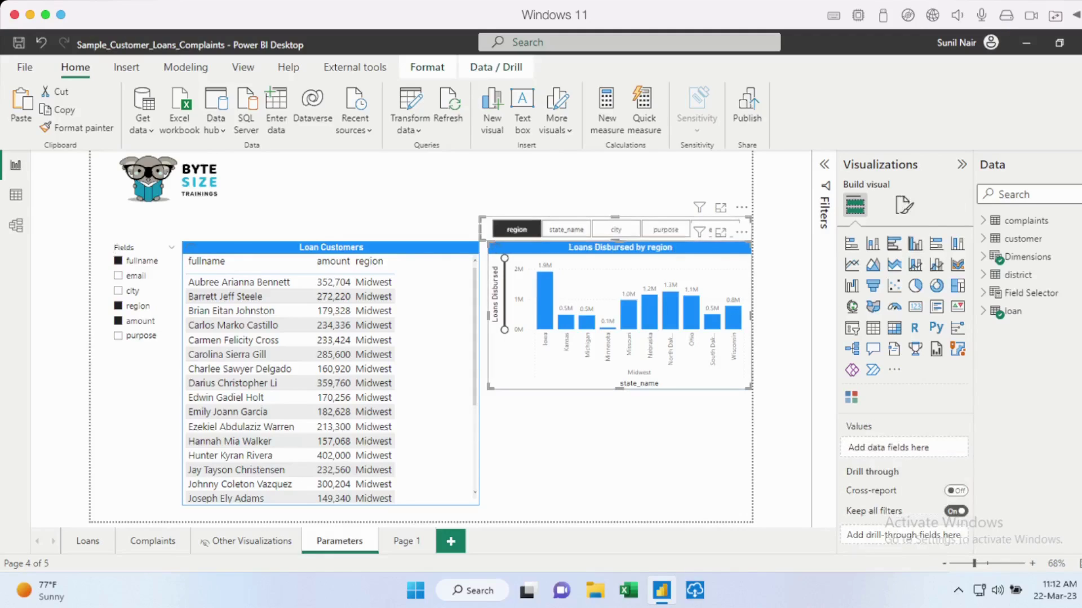
click(665, 191)
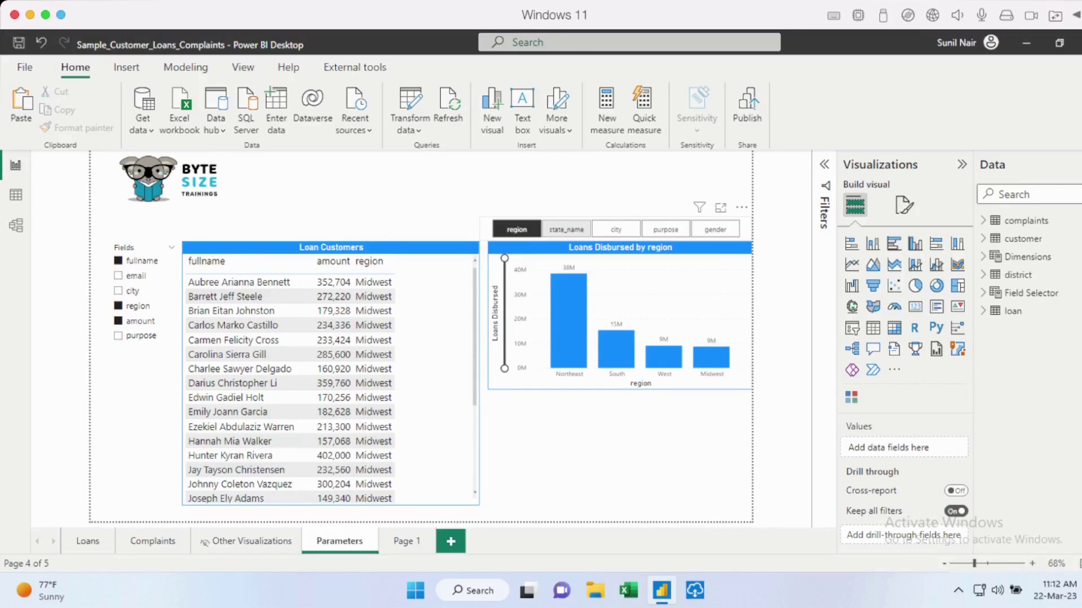
click(516, 229)
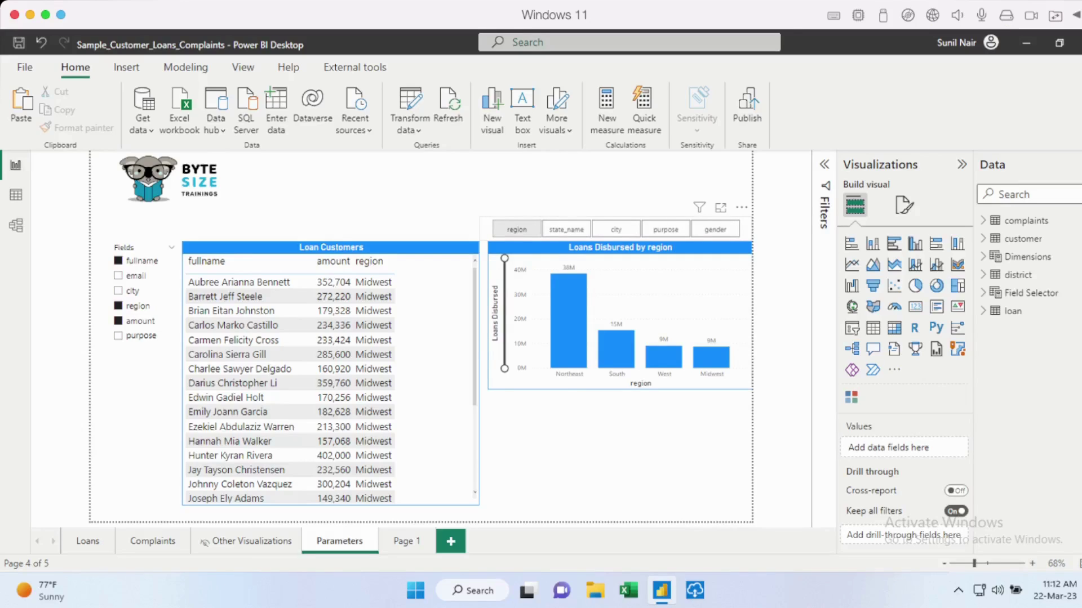
click(486, 230)
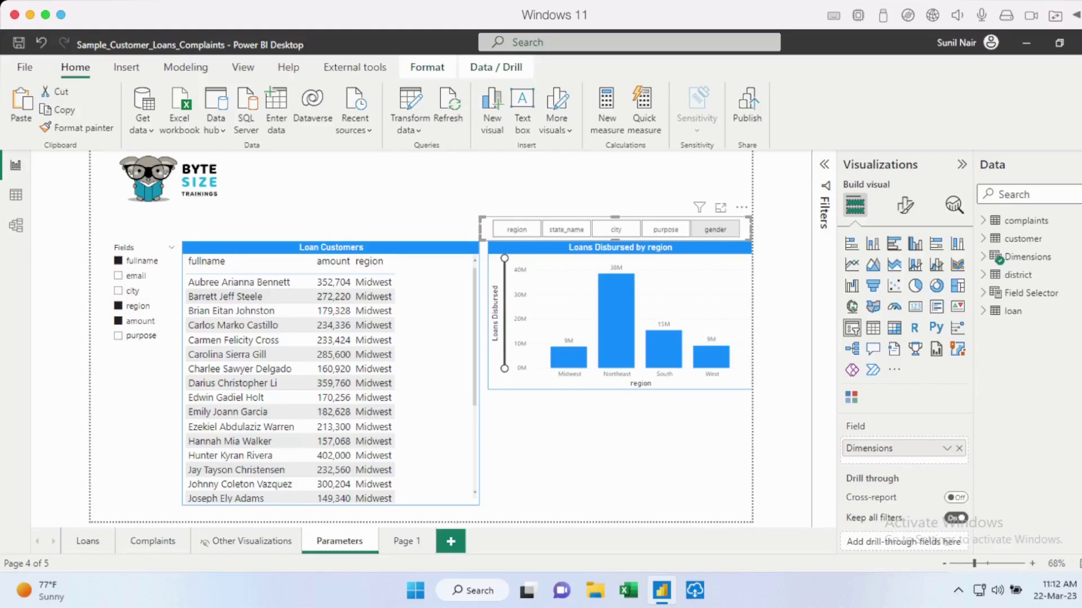
Step: Select gender first and add region as the second dimension for the Loans Disbursed chart
click(715, 229)
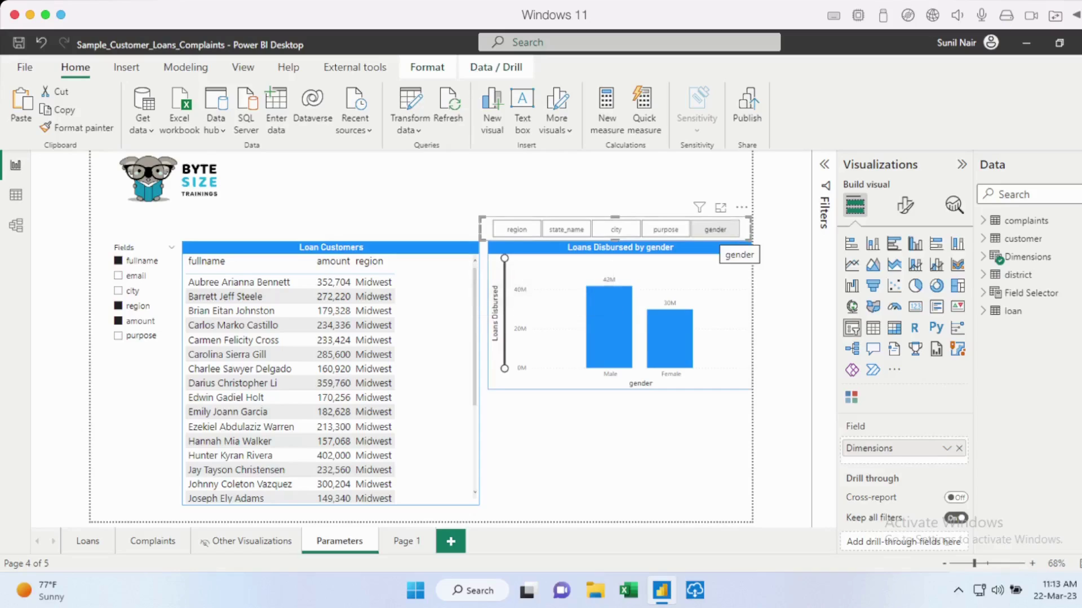
click(715, 229)
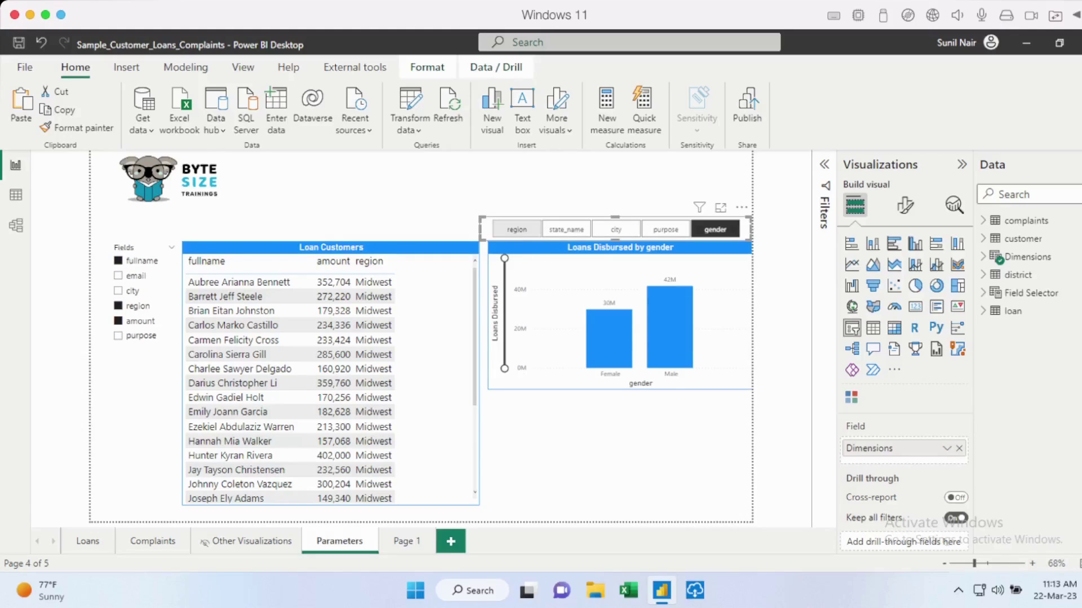
click(516, 229)
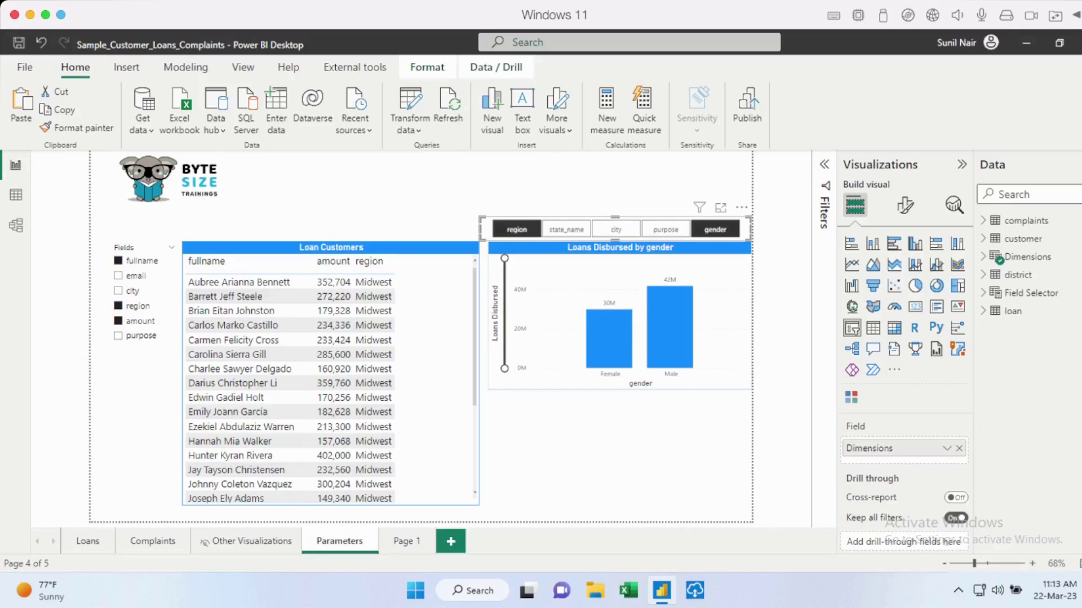
Step: Enable drill-down on the gender chart and drill into the Female bar to the region level
mouse_move(591, 330)
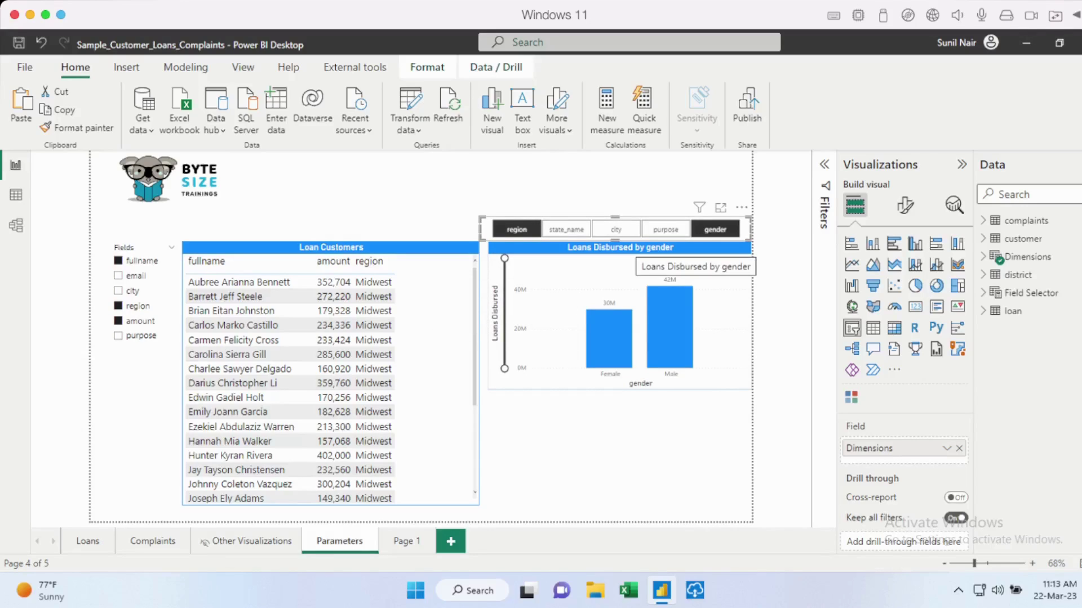
click(619, 248)
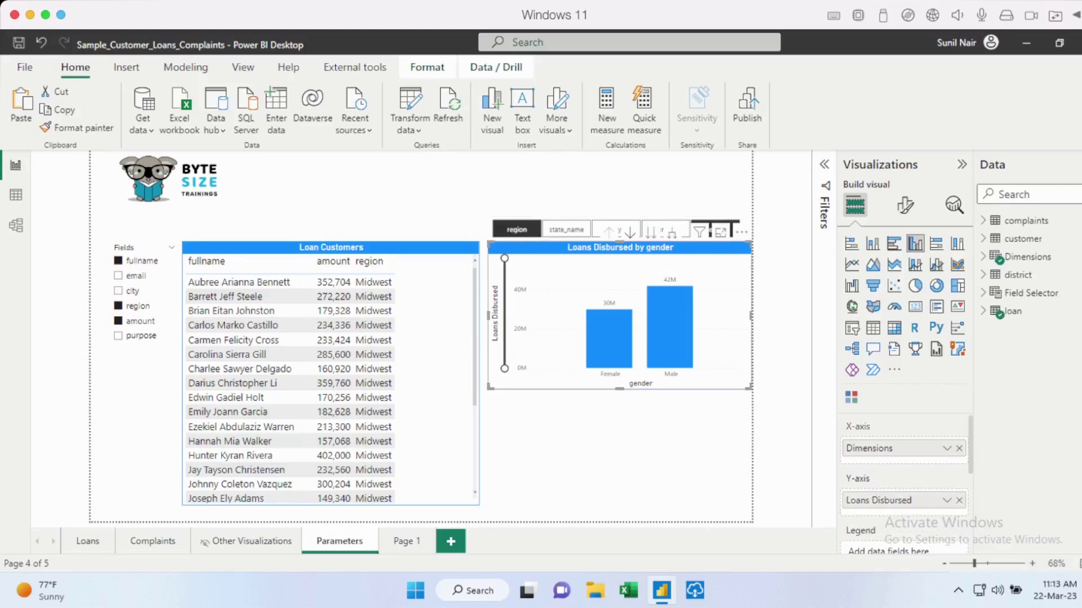
click(629, 233)
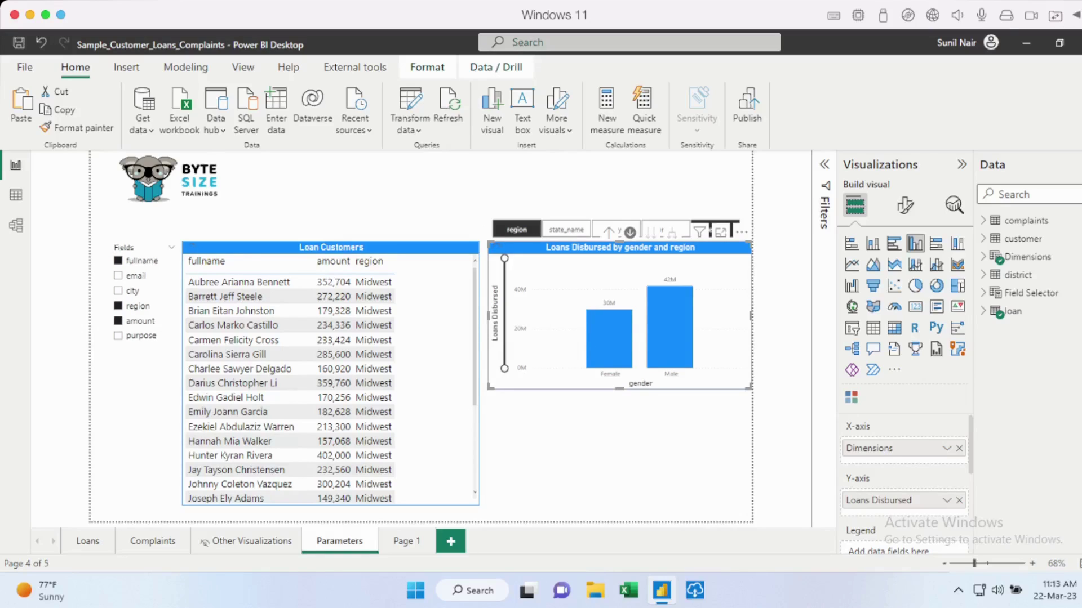
click(609, 338)
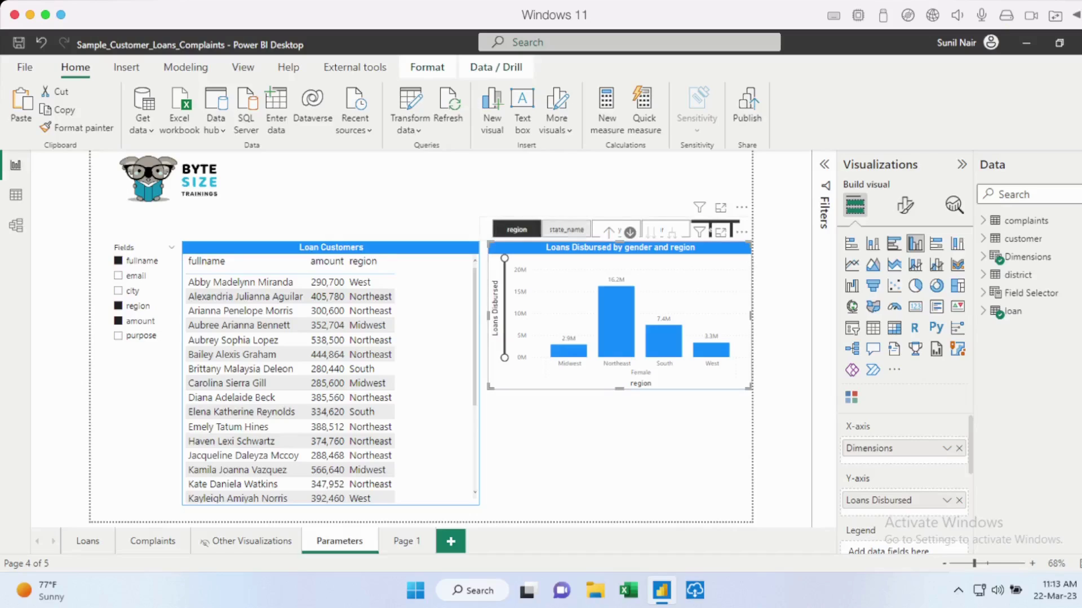
mouse_move(605, 335)
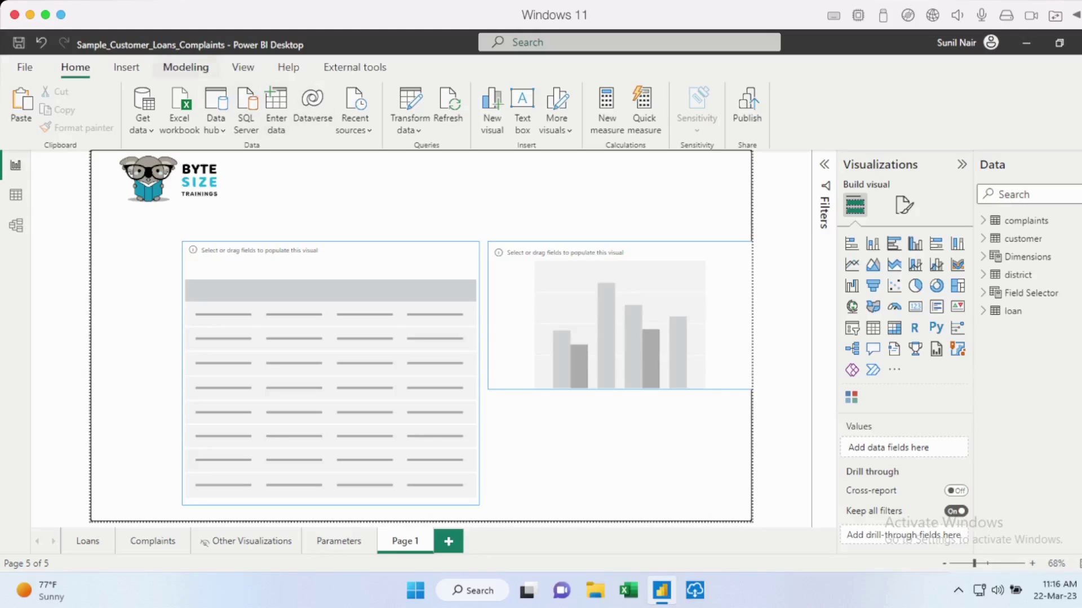
Step: Start a new fields parameter and name it "Field Selection"
click(185, 67)
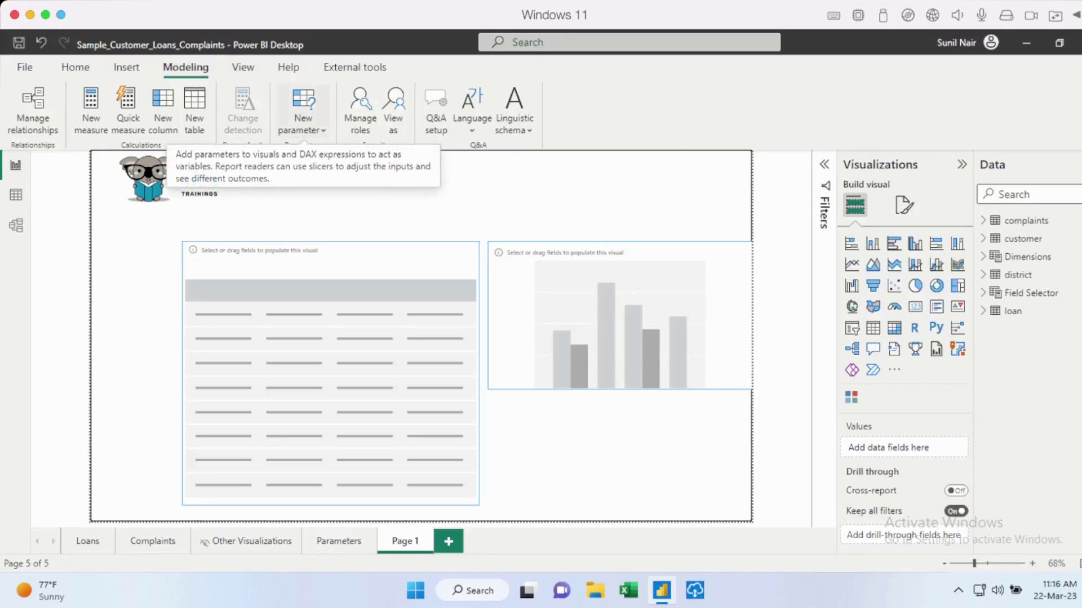
click(304, 110)
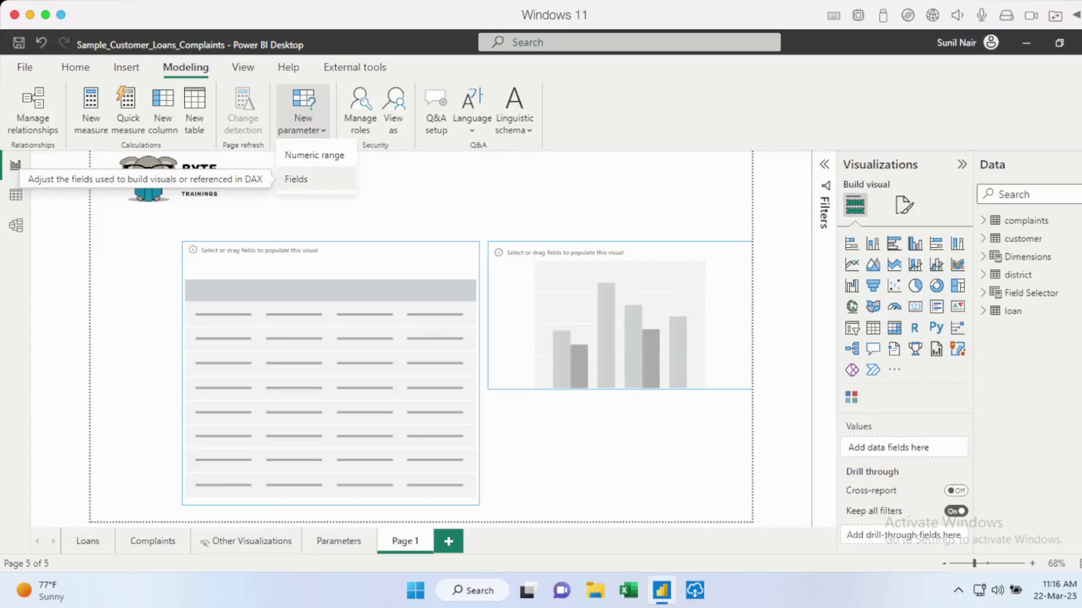
click(316, 179)
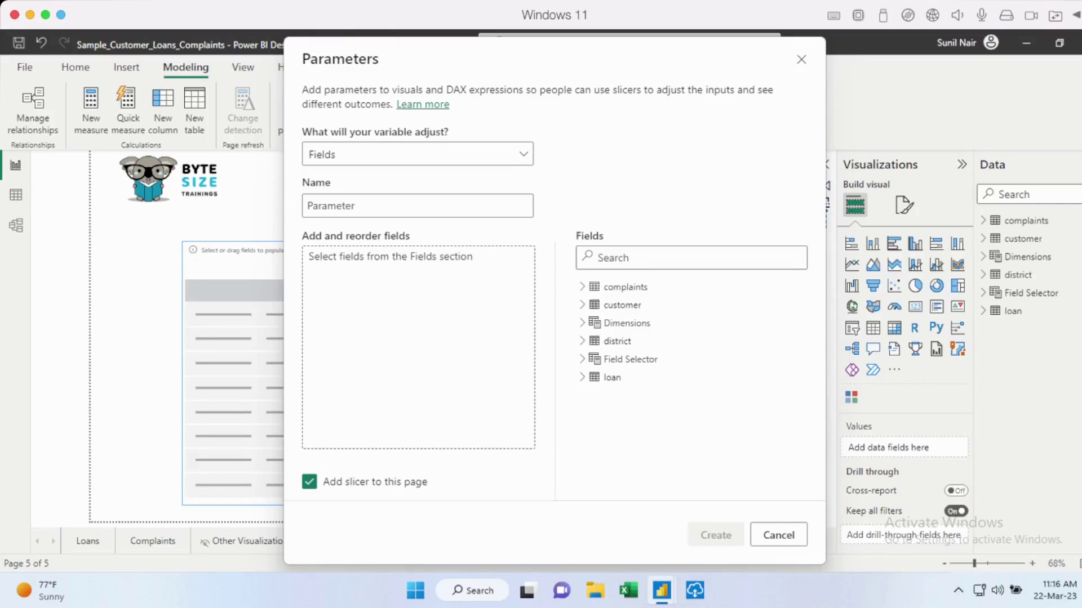
drag(451, 61, 652, 45)
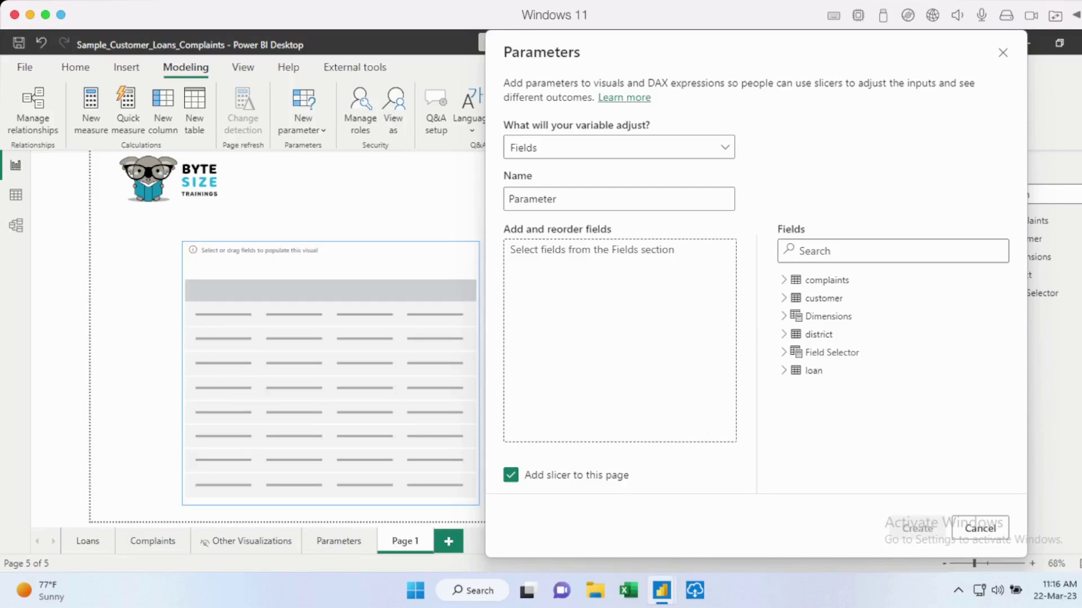
click(556, 199)
key(ctrl+a)
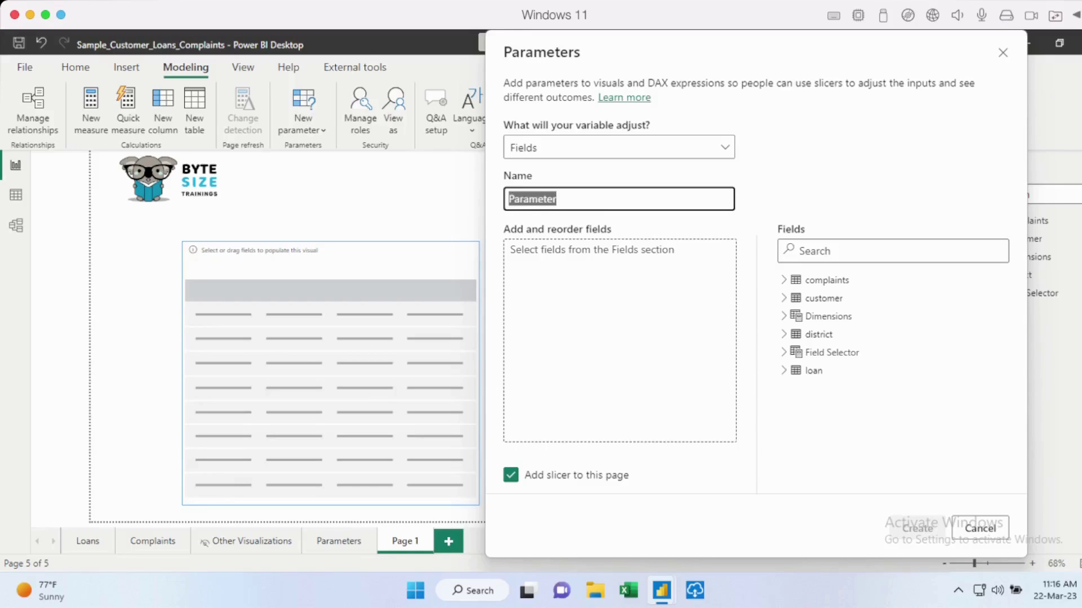
text(Field)
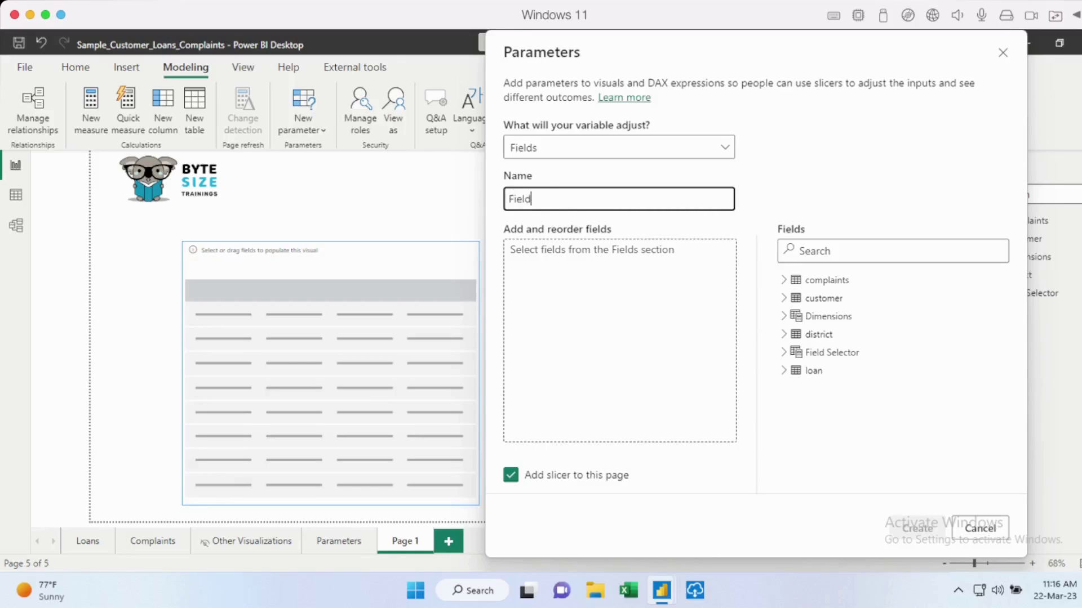
text( Selection)
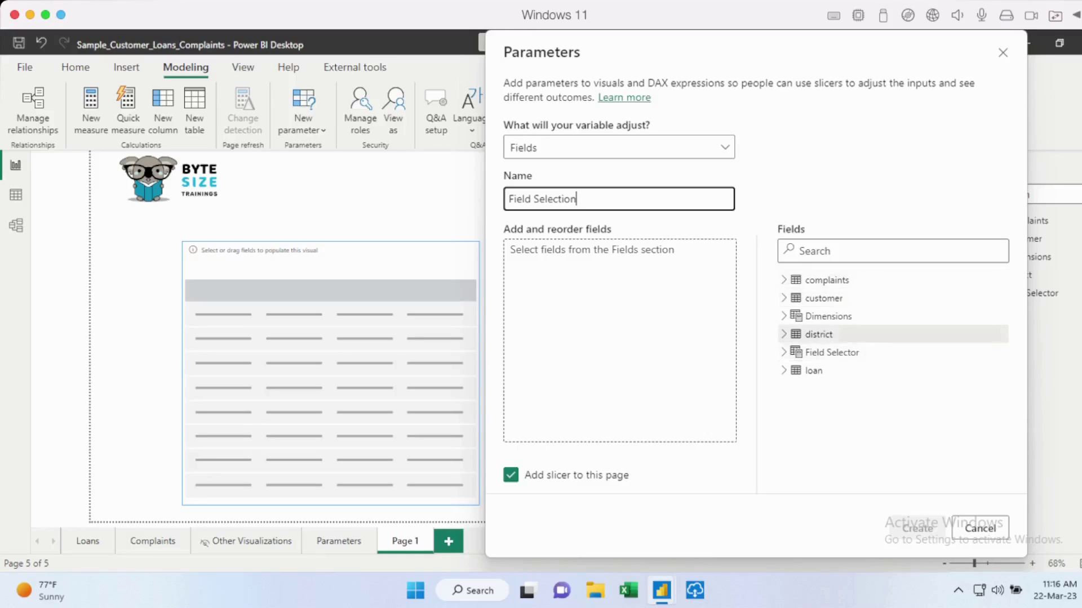
Step: Add fullname and gender from the customer table to the Field Selection parameter's field list
click(784, 334)
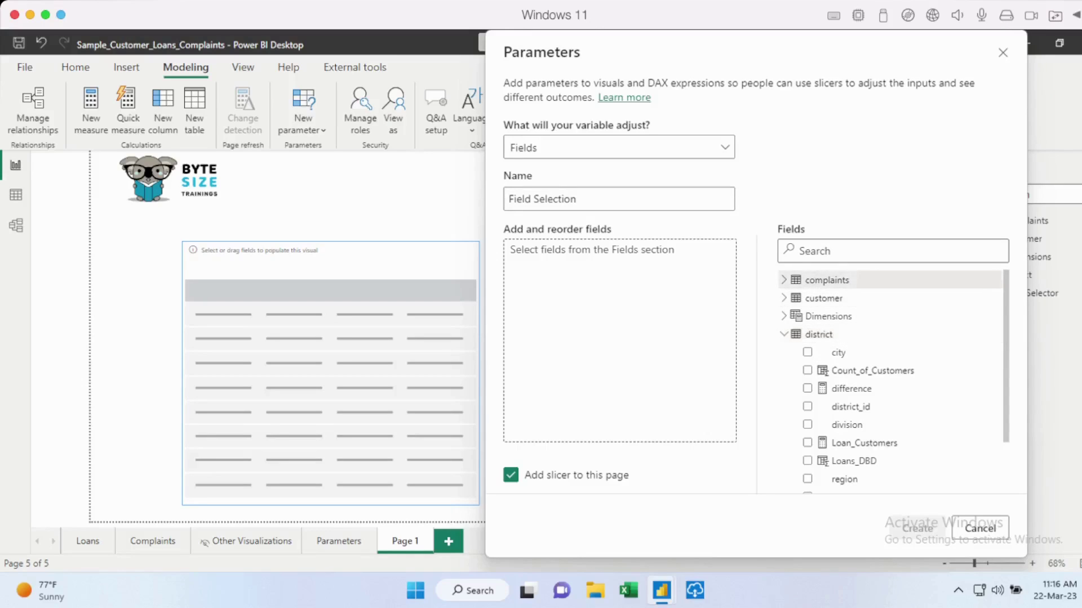
click(784, 298)
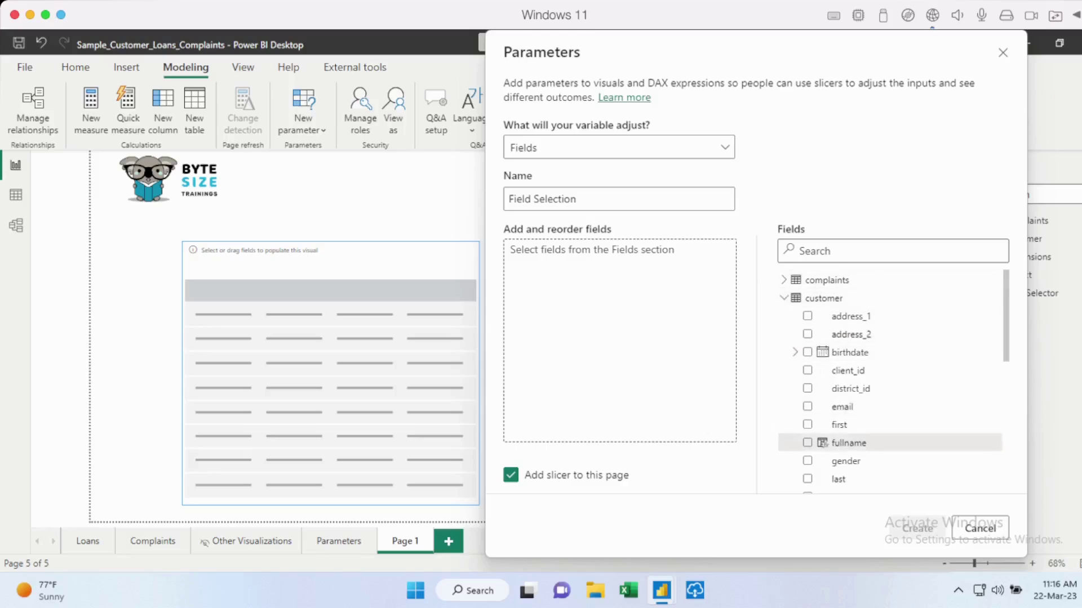
drag(848, 442, 597, 252)
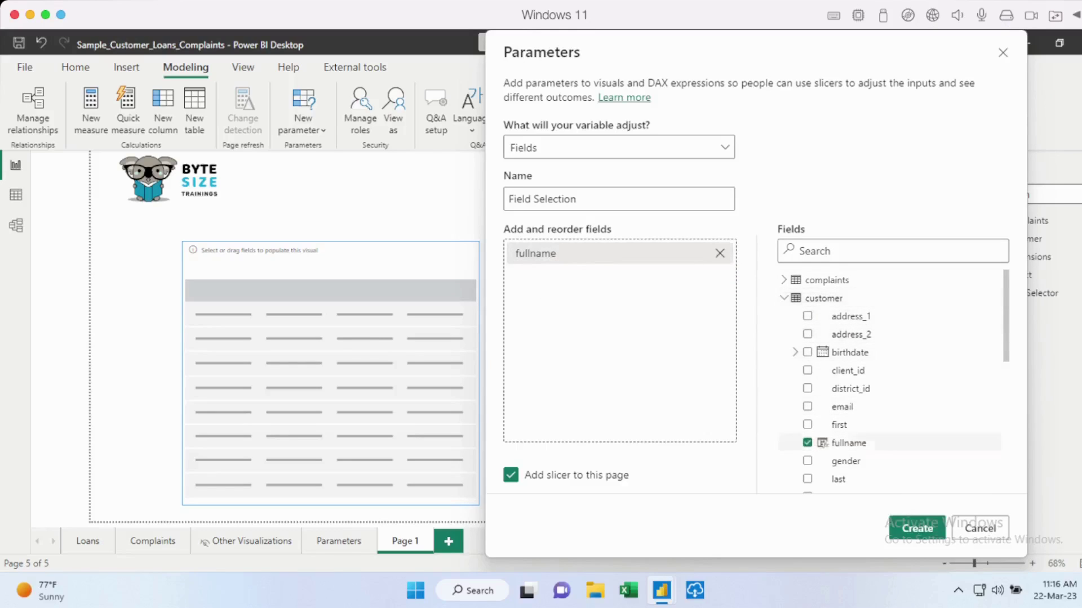
scroll(890, 400, down, 1)
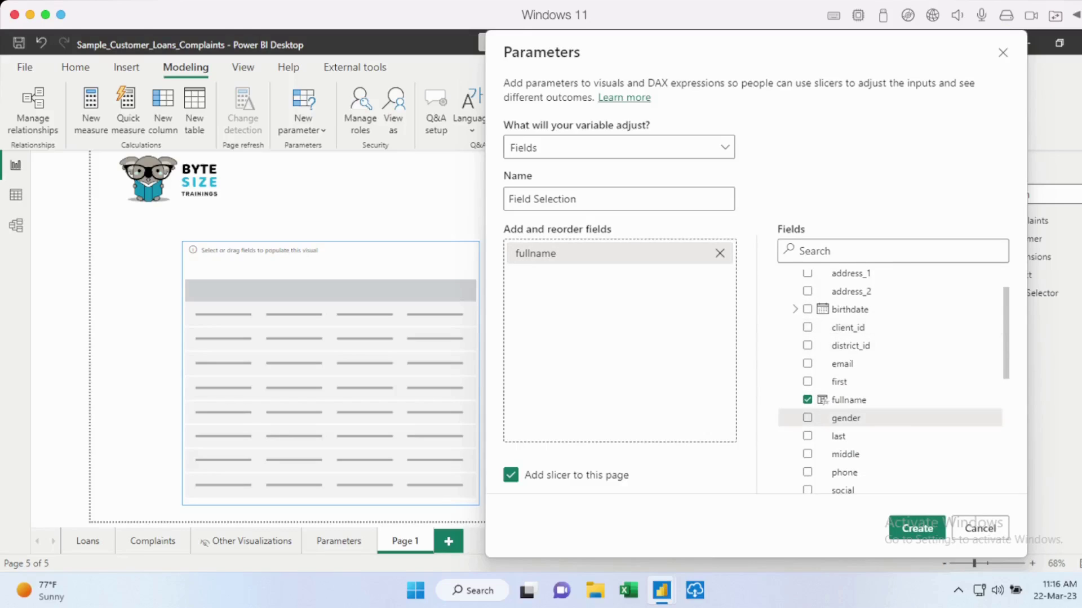
drag(845, 418, 625, 285)
scroll(890, 350, up, 5)
click(783, 298)
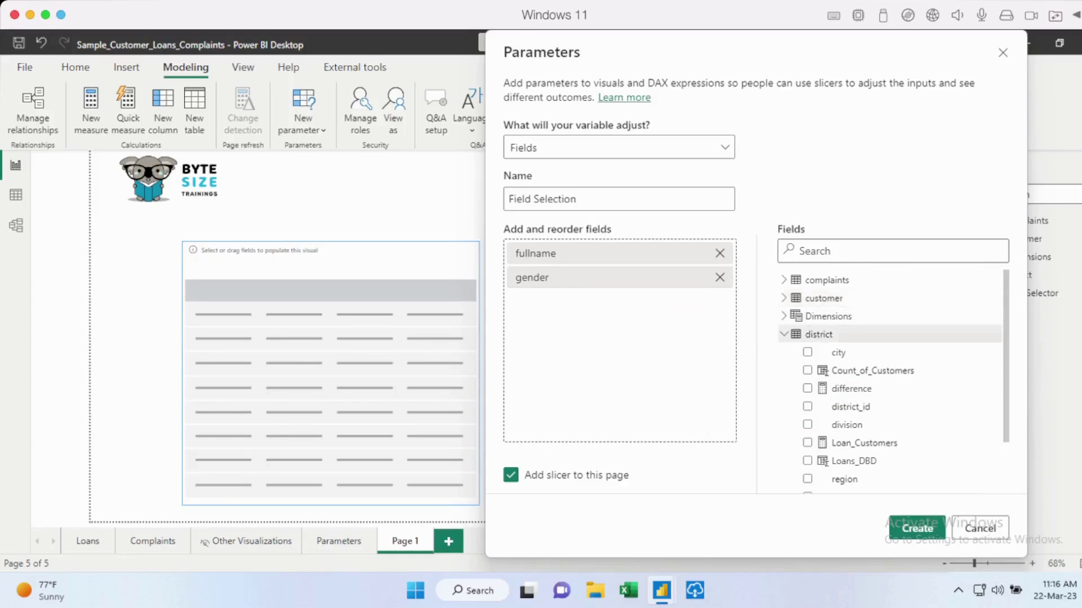
Step: Add region and state_name from the district table below gender in the parameter's field list
scroll(862, 428, down, 1)
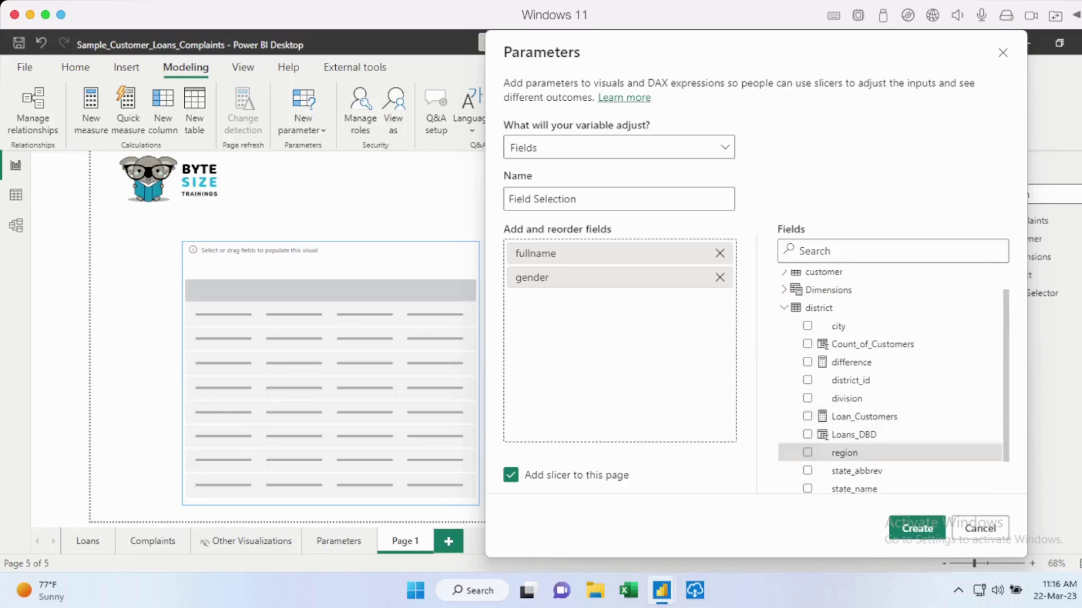
drag(845, 453, 631, 303)
scroll(845, 398, down, 1)
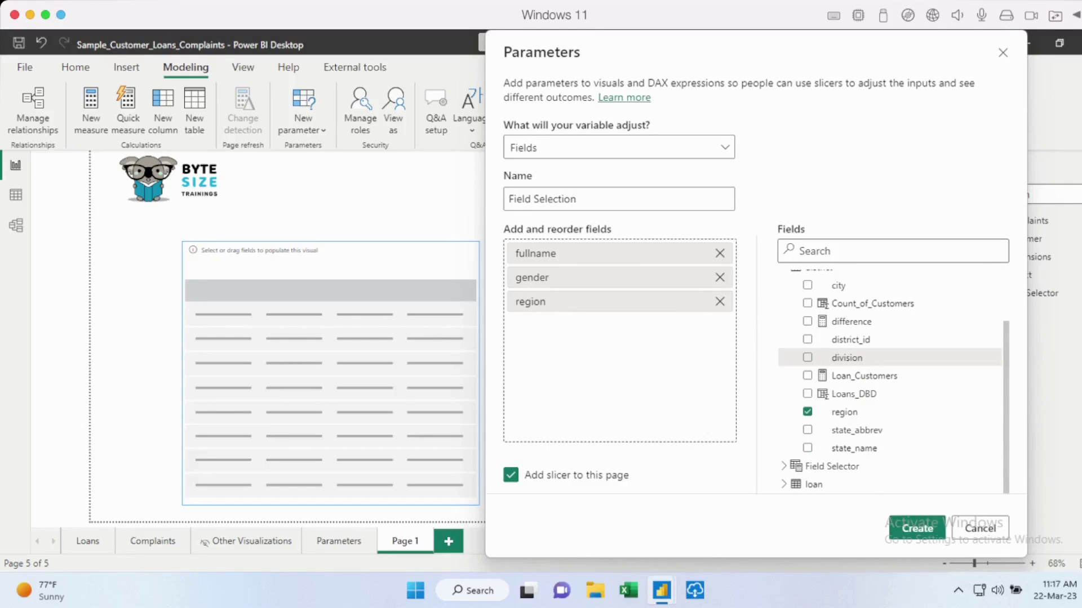
drag(853, 448, 628, 335)
scroll(845, 373, up, 3)
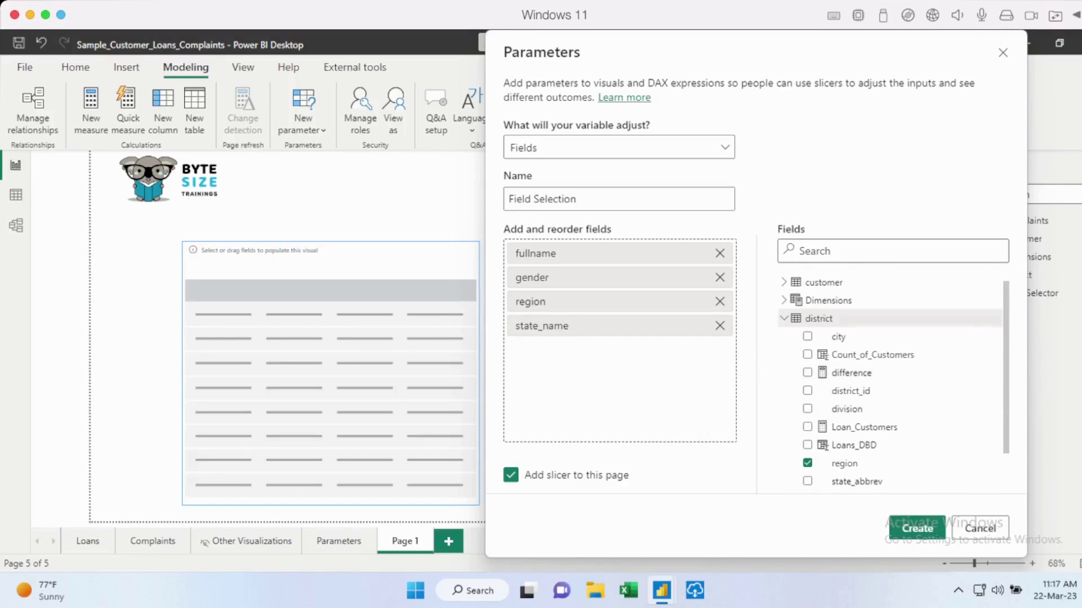
click(783, 318)
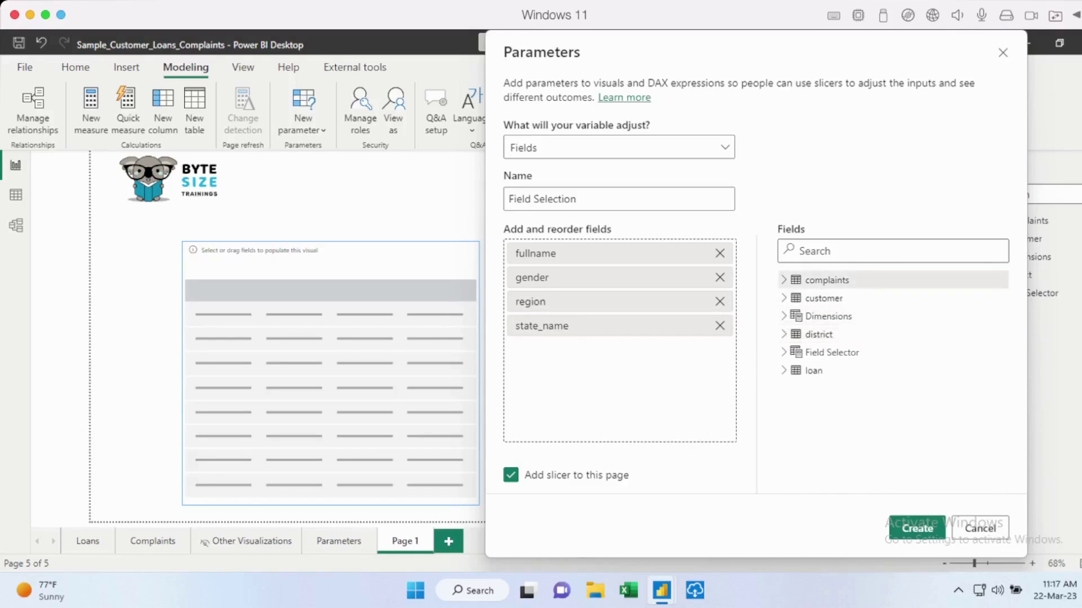
Step: Insert the customer table's email field between fullname and gender in the parameter's field list
click(783, 298)
drag(842, 406, 600, 266)
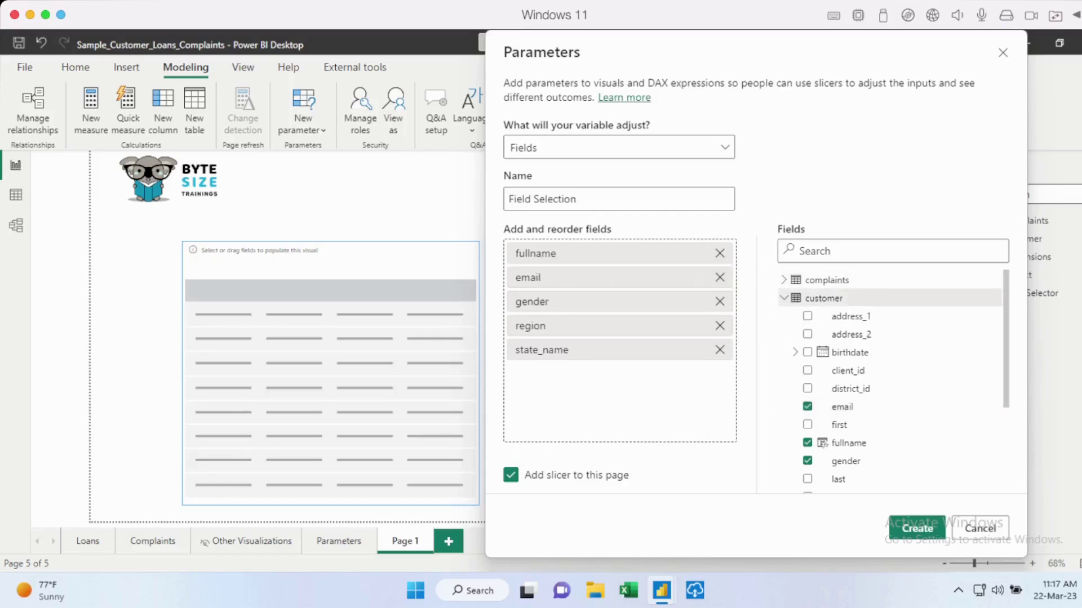
click(783, 298)
Step: Add amount from the loan table at the end of the field list and discard the new parameter
click(783, 370)
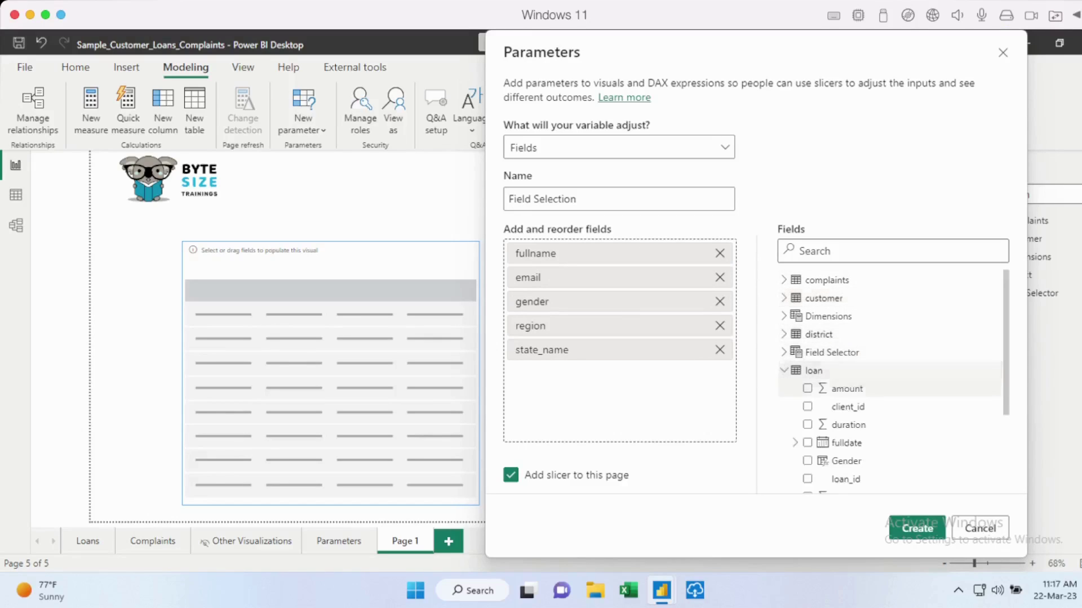
drag(847, 389, 619, 374)
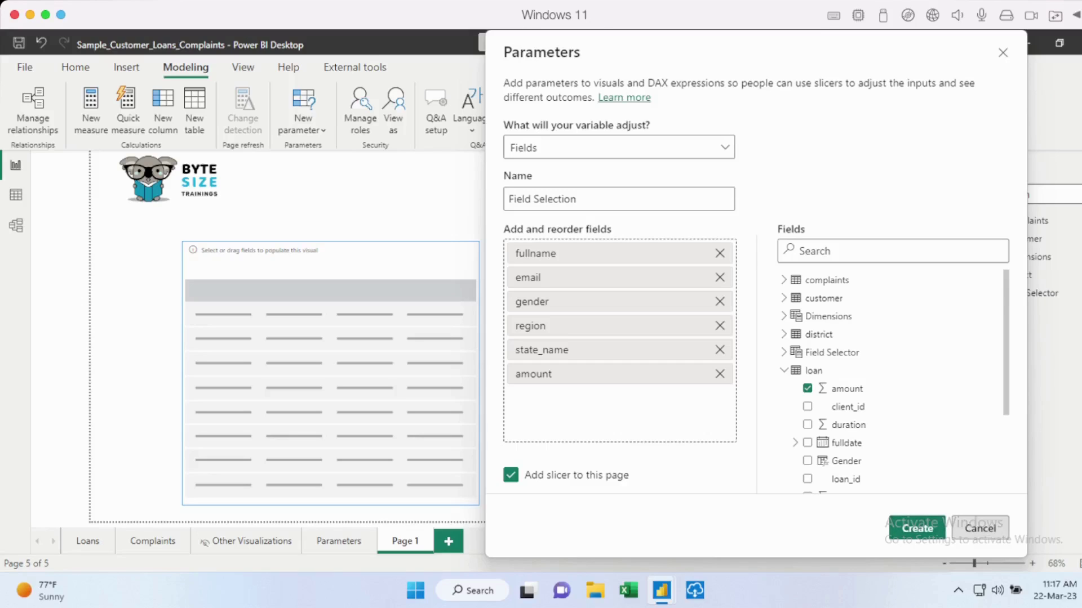
click(979, 527)
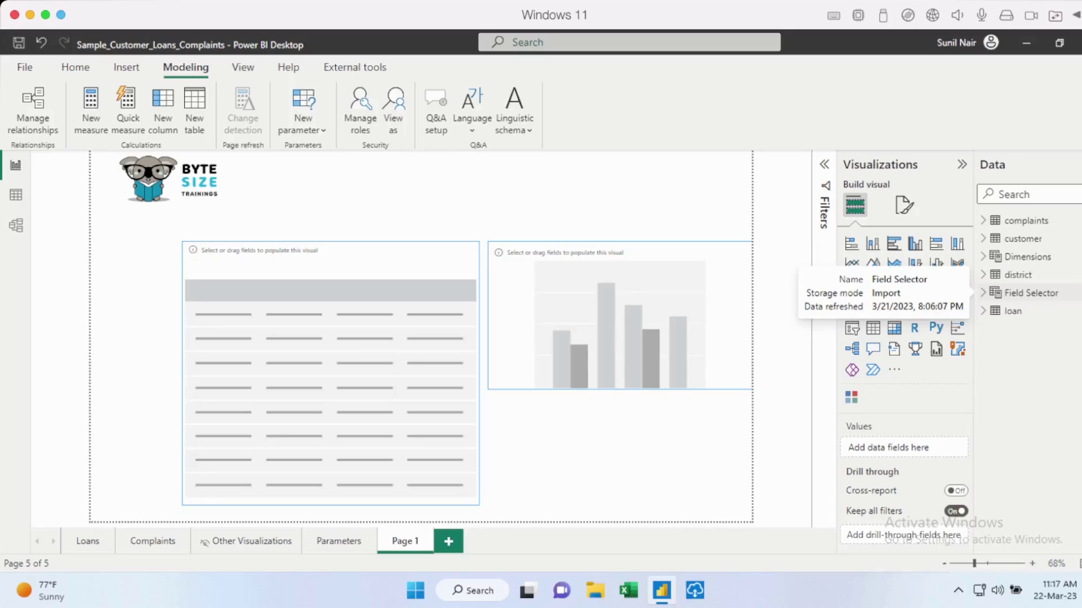
Step: Add a slicer for the existing Field Selector parameter and fit it into the gap beside the empty table
click(983, 292)
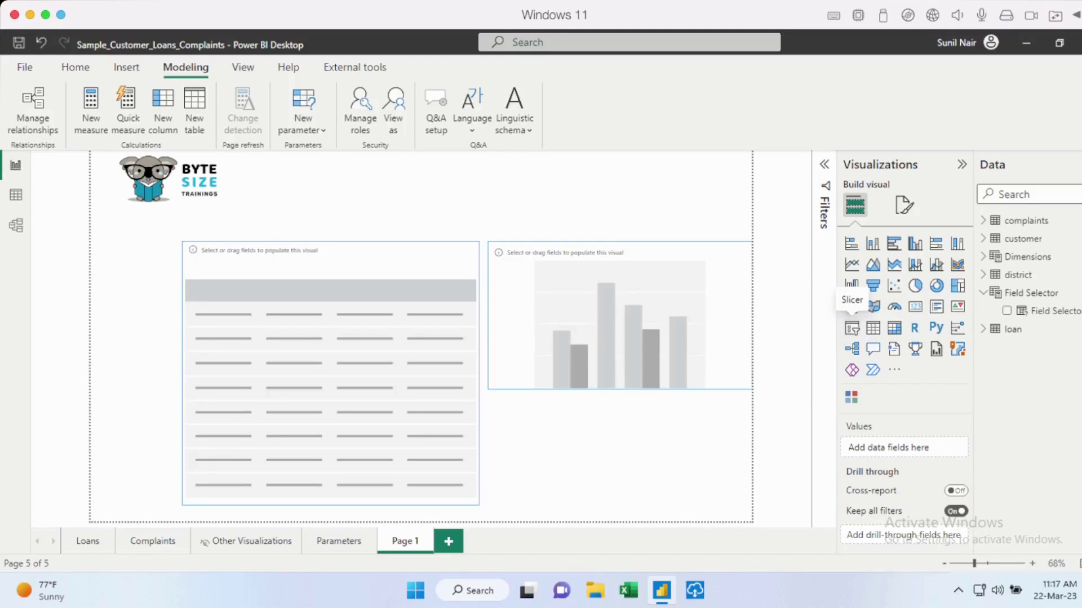
click(852, 327)
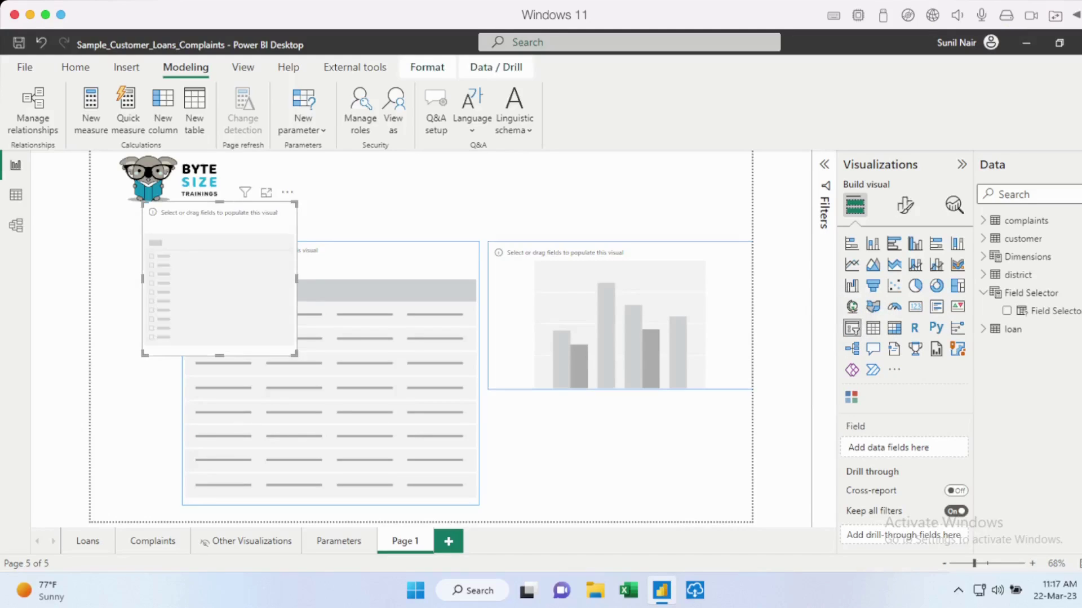
drag(191, 281, 141, 321)
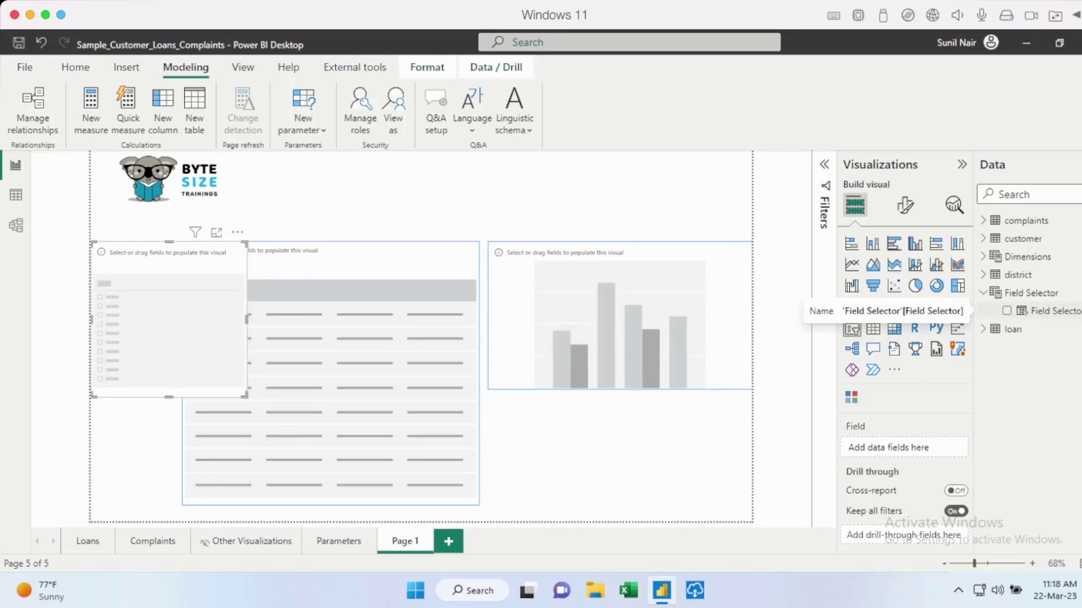
drag(1048, 311, 899, 448)
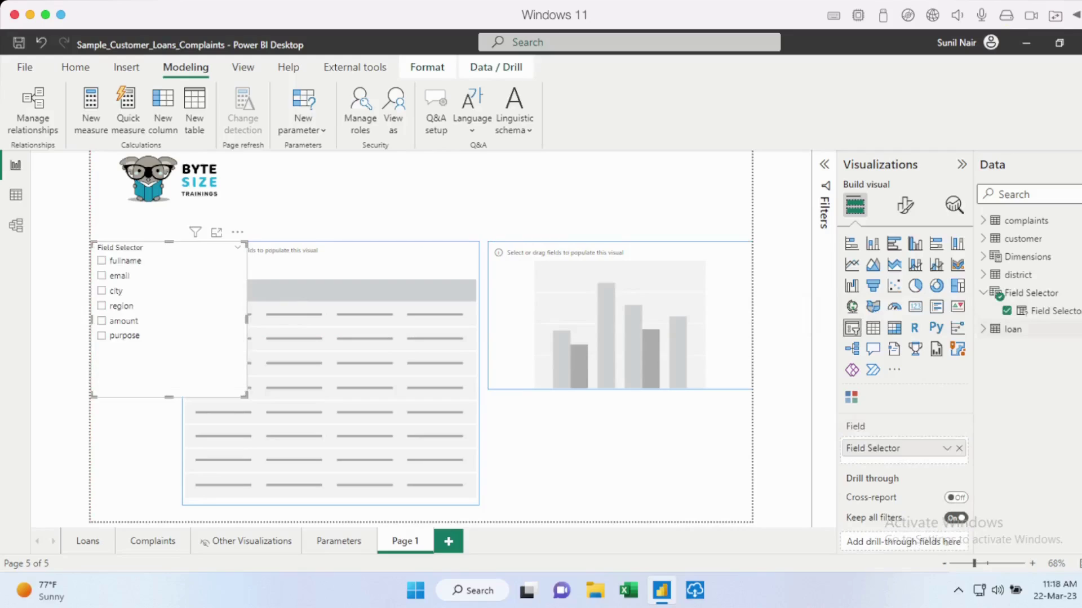
drag(246, 319, 173, 319)
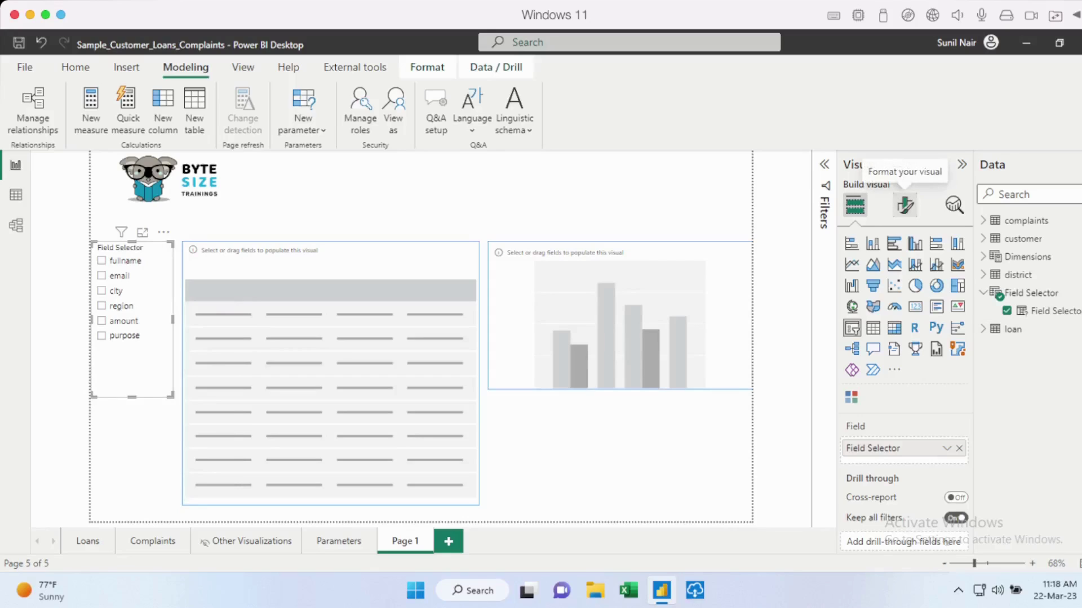
Step: Review the style options of the Field Selector slicer and choose Vertical list
click(905, 205)
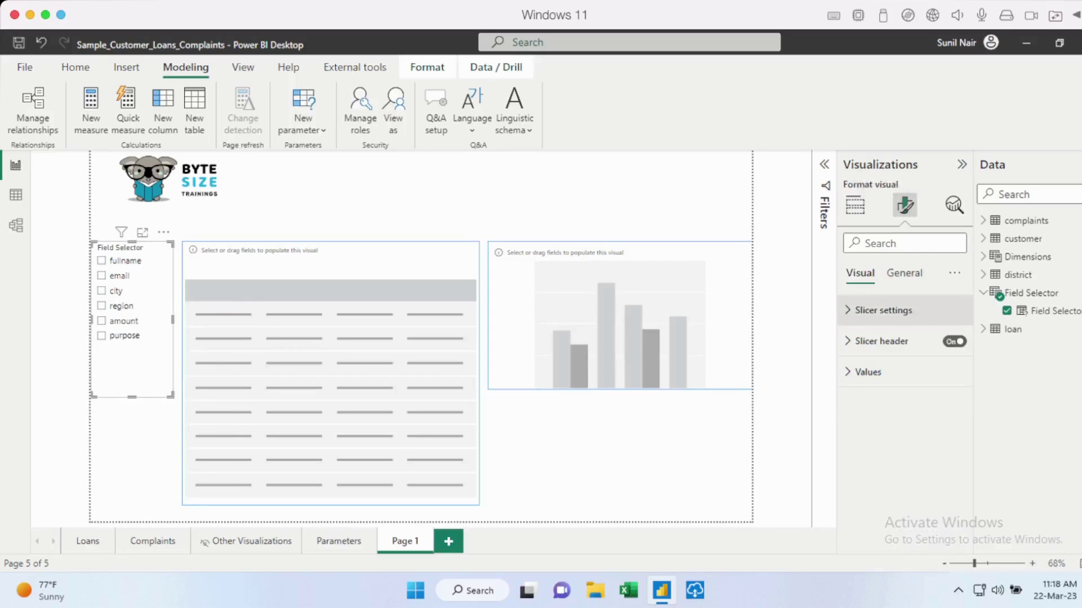
click(883, 310)
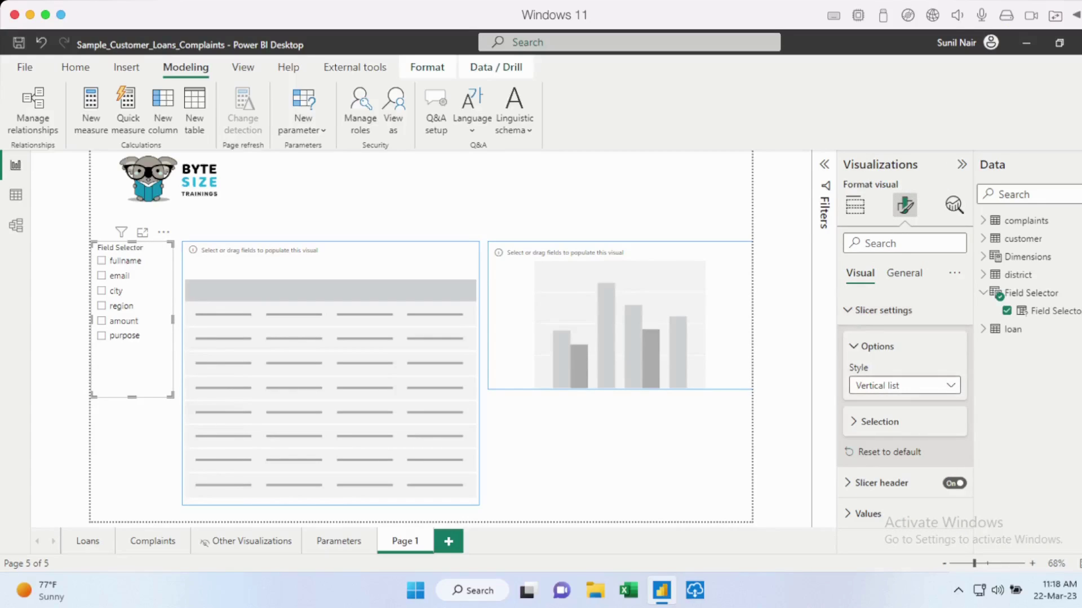
click(904, 385)
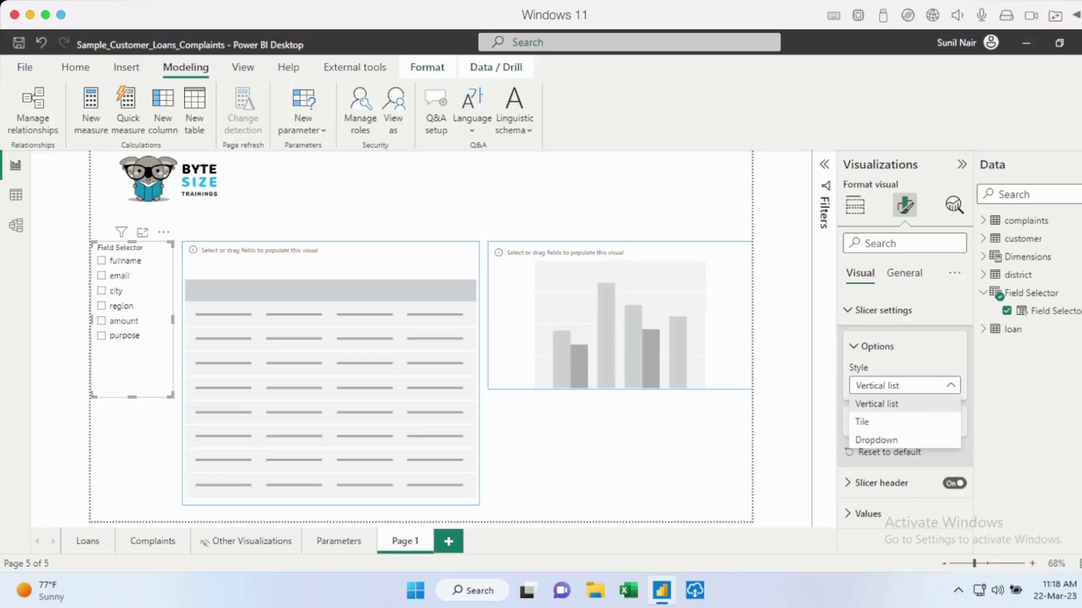
click(876, 403)
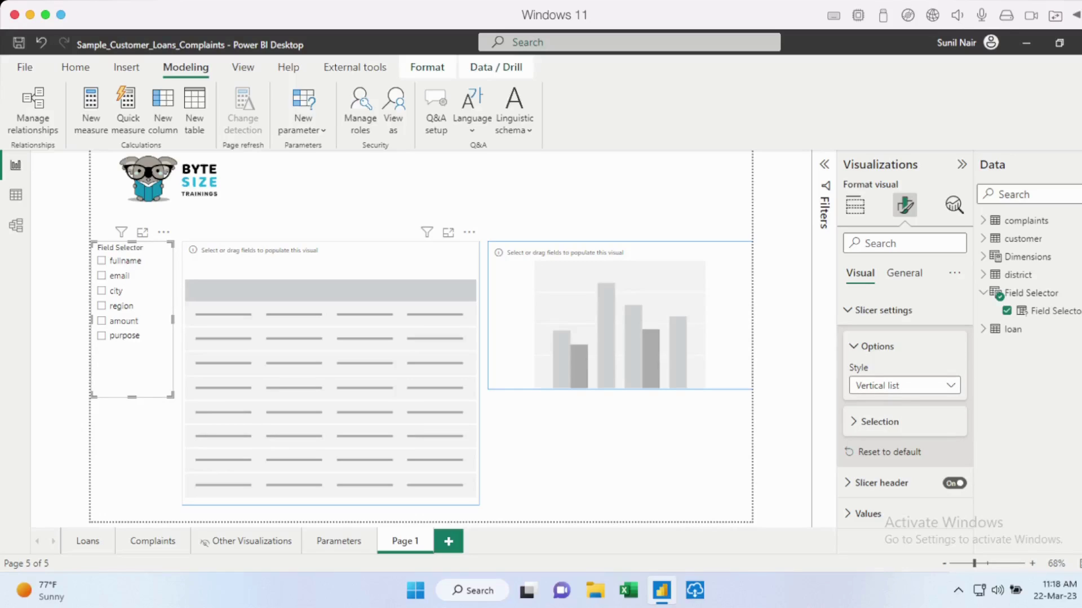
Step: Fill the empty table's columns with the Field Selector parameter and look across all its columns
click(330, 373)
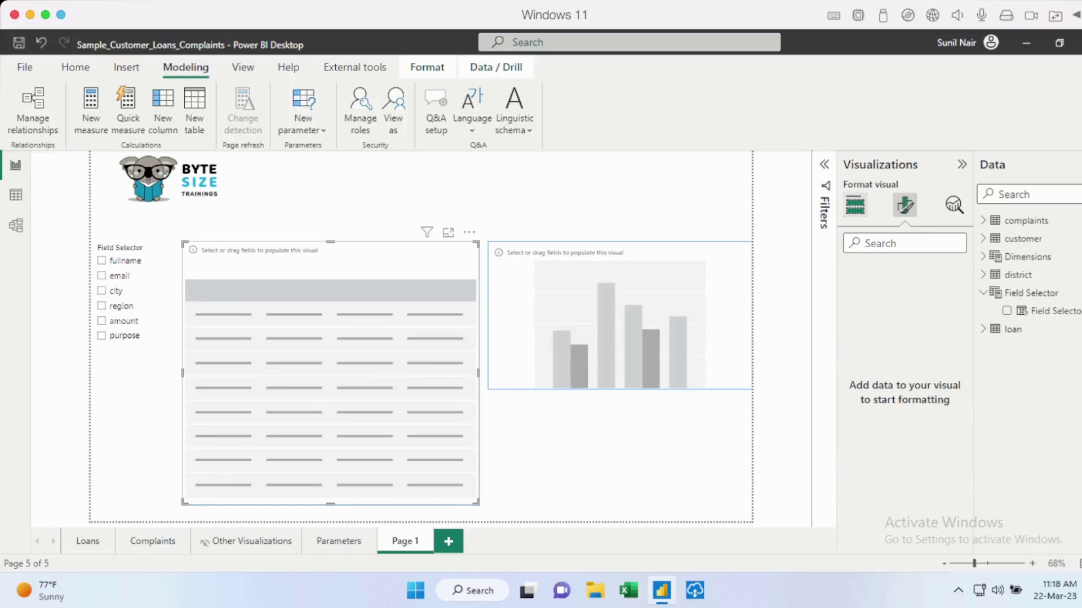
click(854, 204)
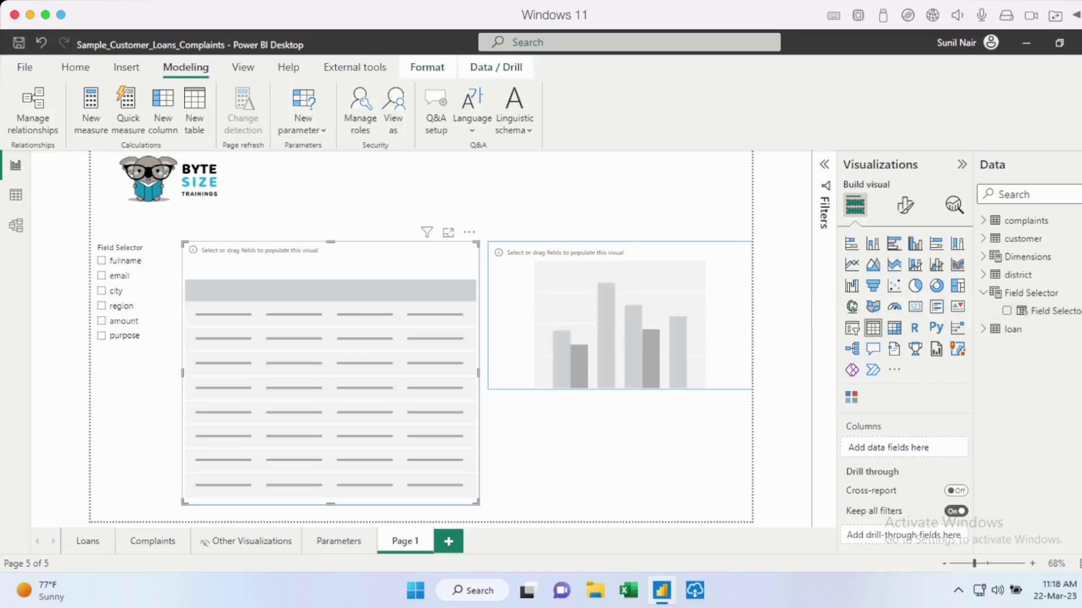
drag(1042, 310, 876, 447)
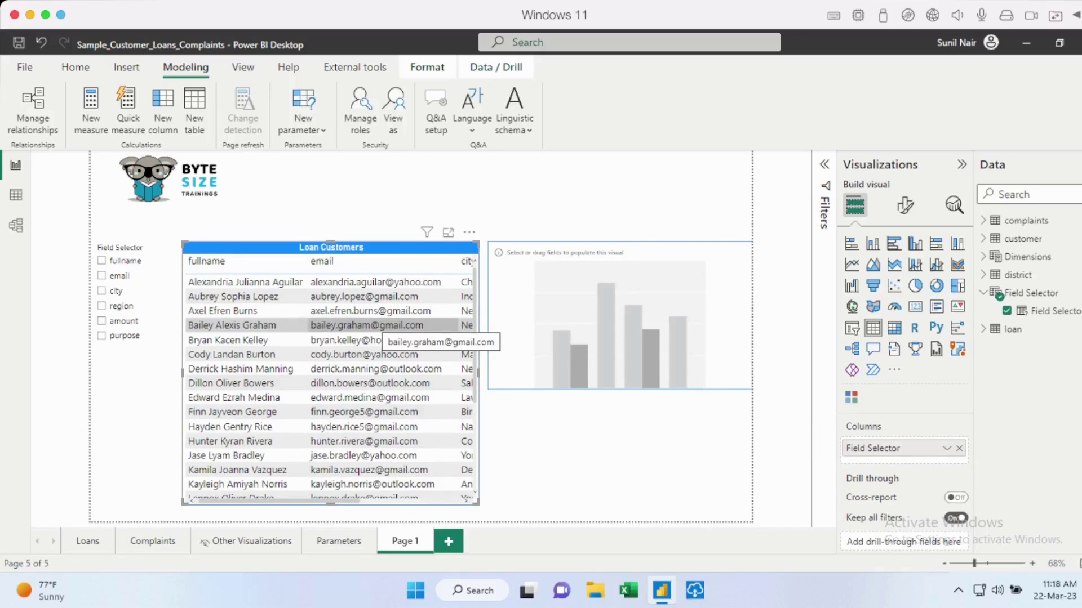
scroll(331, 380, right, 3)
scroll(330, 380, left, 3)
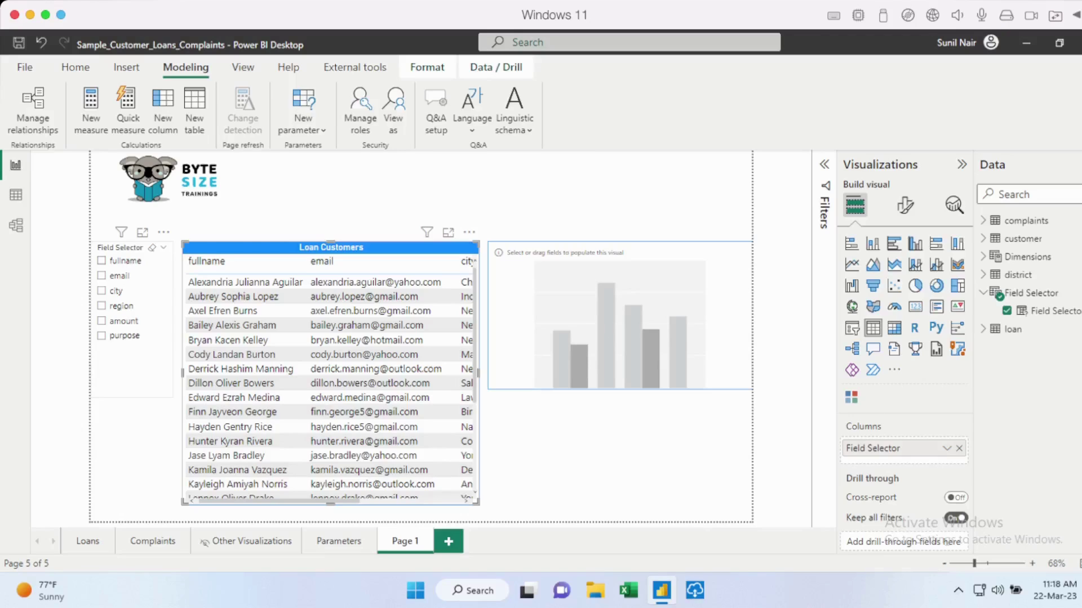
Step: Select fullname and email together in the Field Selector slicer to limit the Loan Customers table's columns
click(102, 260)
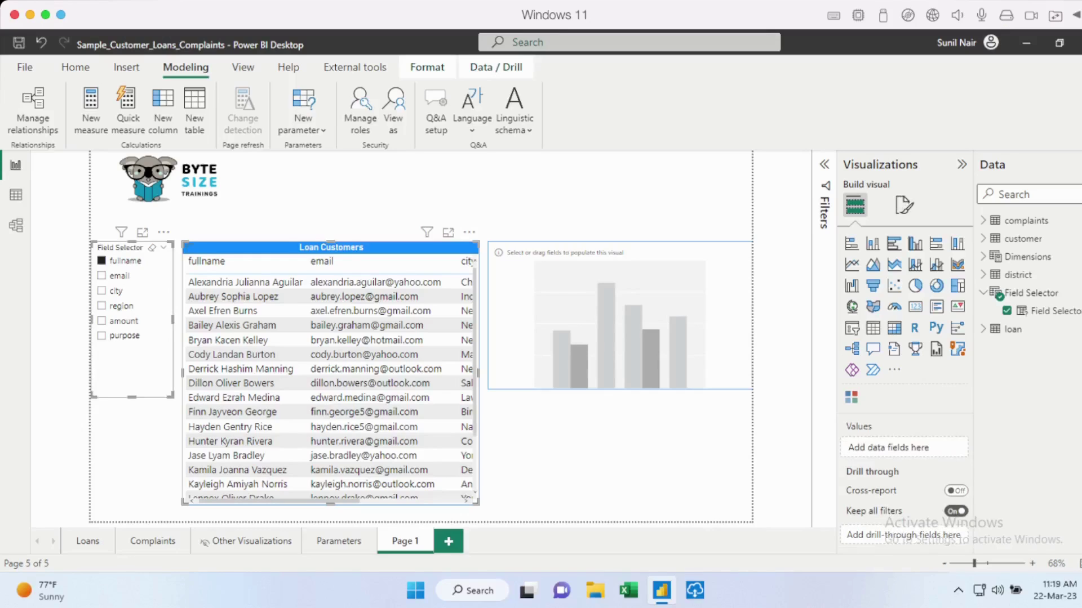
ctrl+click(102, 275)
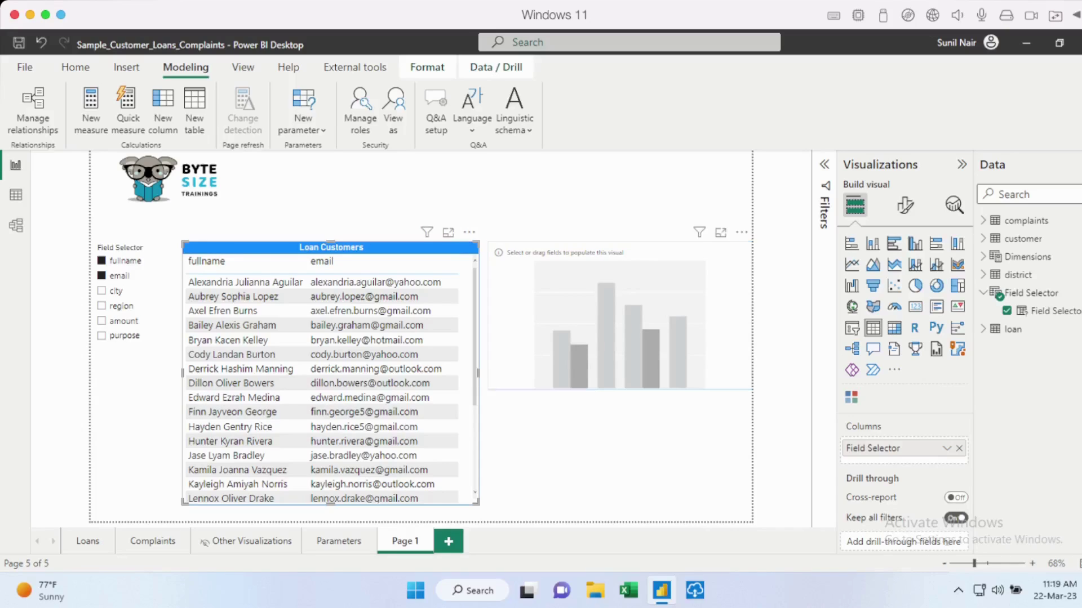
Step: Start a new fields parameter for the empty column chart and name it Dimensions
click(618, 316)
click(302, 124)
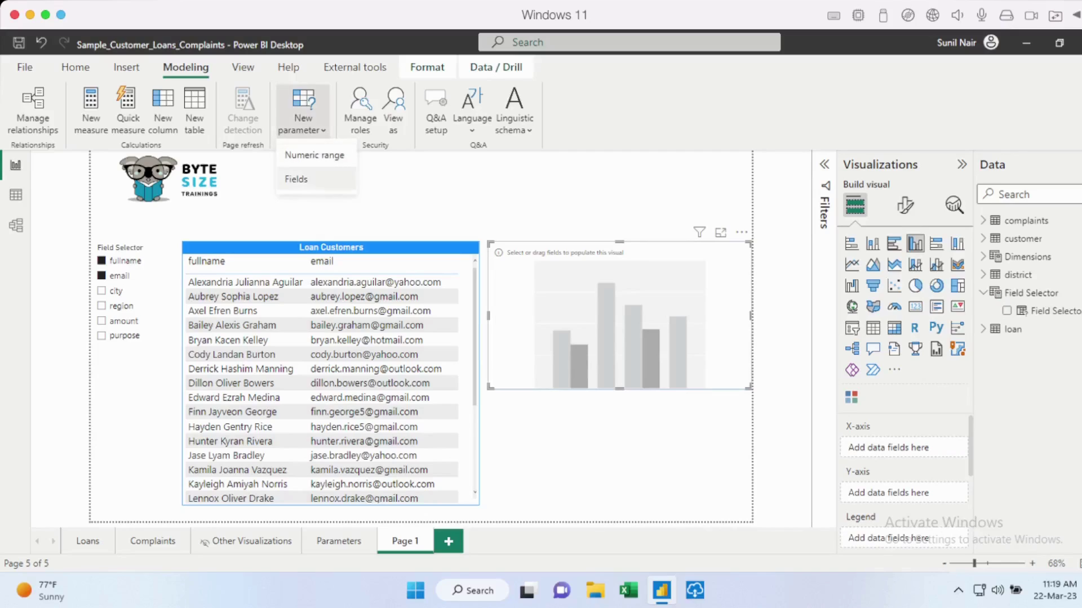
click(296, 179)
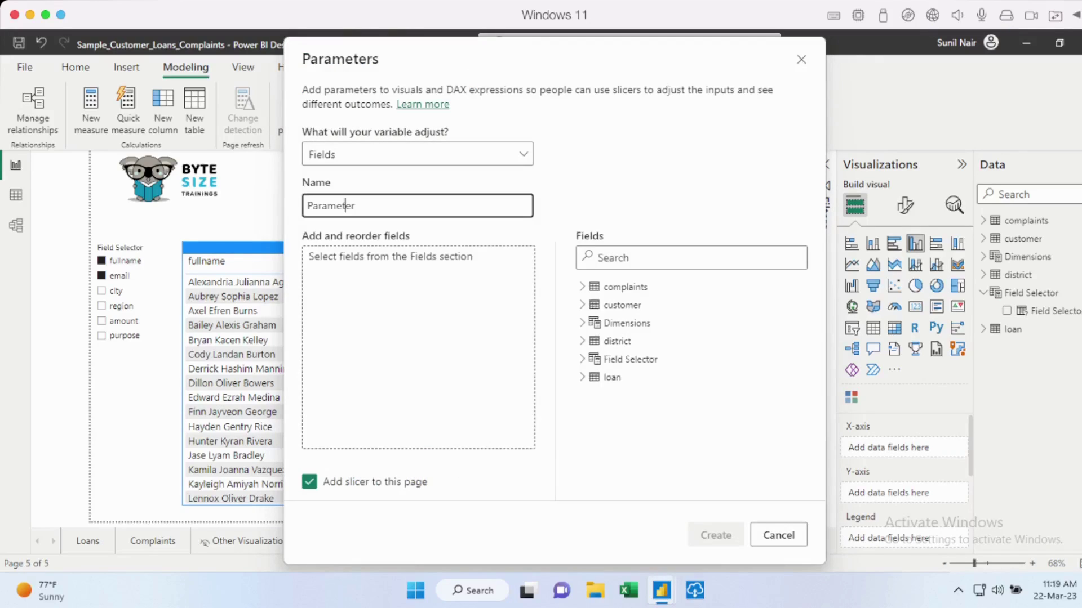
key(ctrl+a)
text(Dimensions)
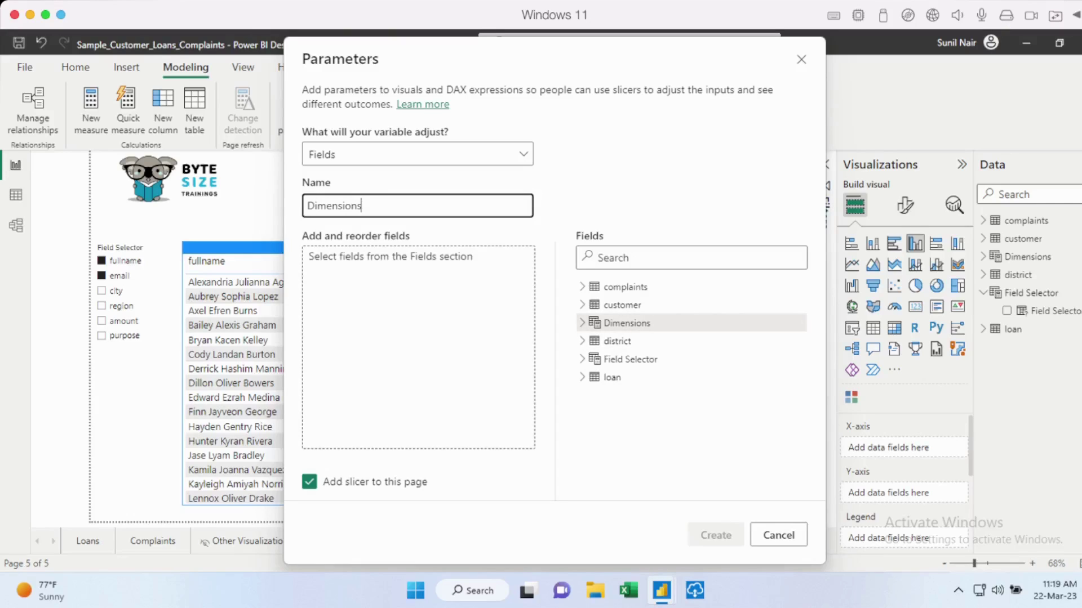
Step: Include region, state_name and city from the district table in the Dimensions parameter's field list
click(582, 341)
scroll(687, 394, down, 2)
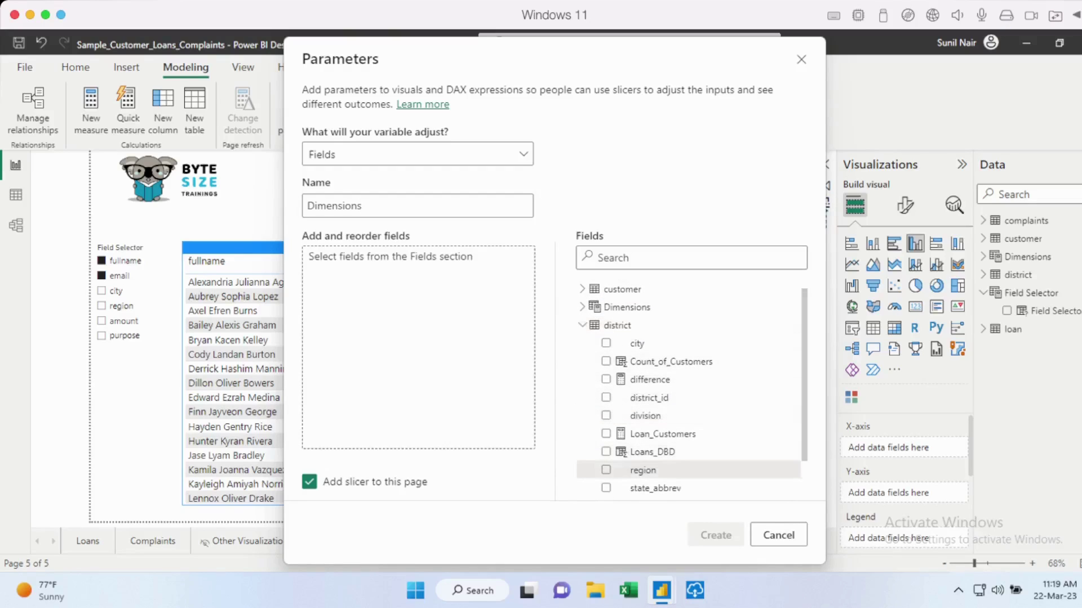
drag(643, 470, 428, 281)
scroll(647, 394, down, 2)
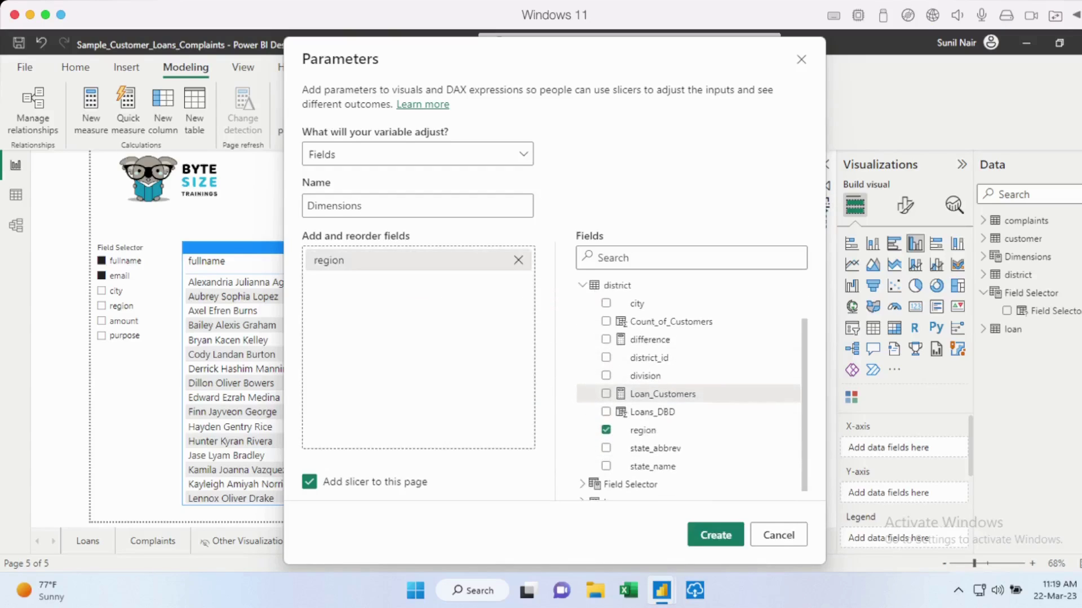
drag(652, 466, 420, 287)
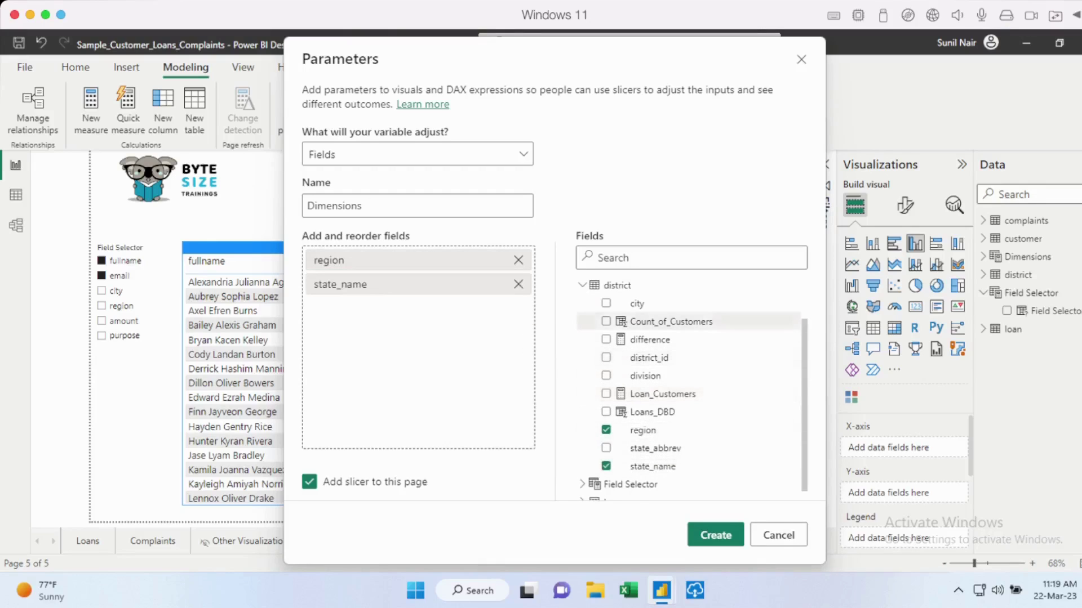
drag(636, 303, 422, 309)
scroll(687, 394, down, 1)
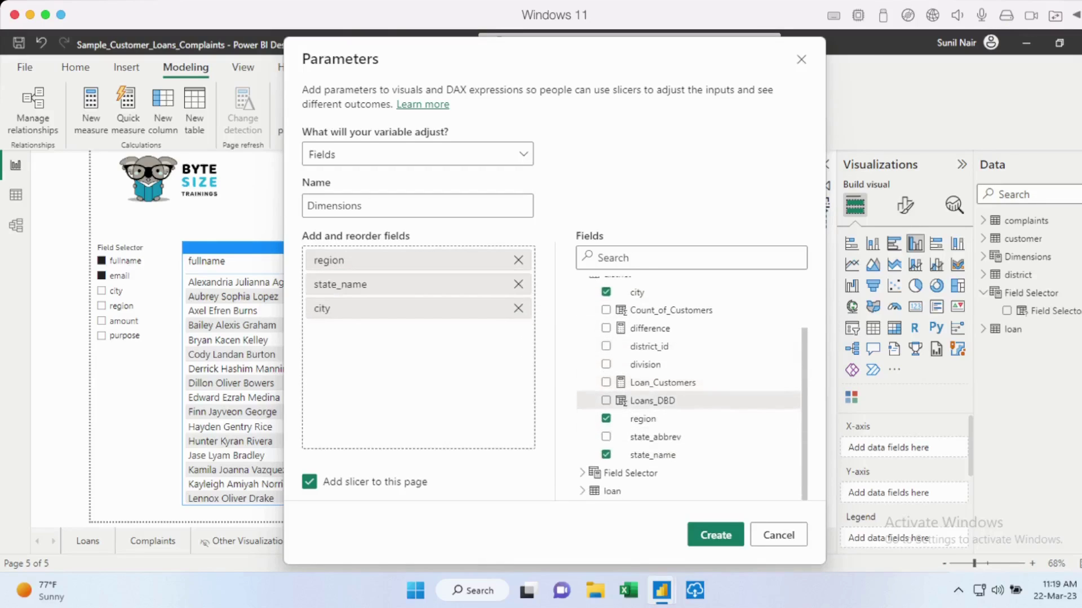
Step: Add purpose from the loan table and gender from the customer table to the parameter's field list, and close the parameter dialog
click(582, 491)
scroll(652, 448, down, 4)
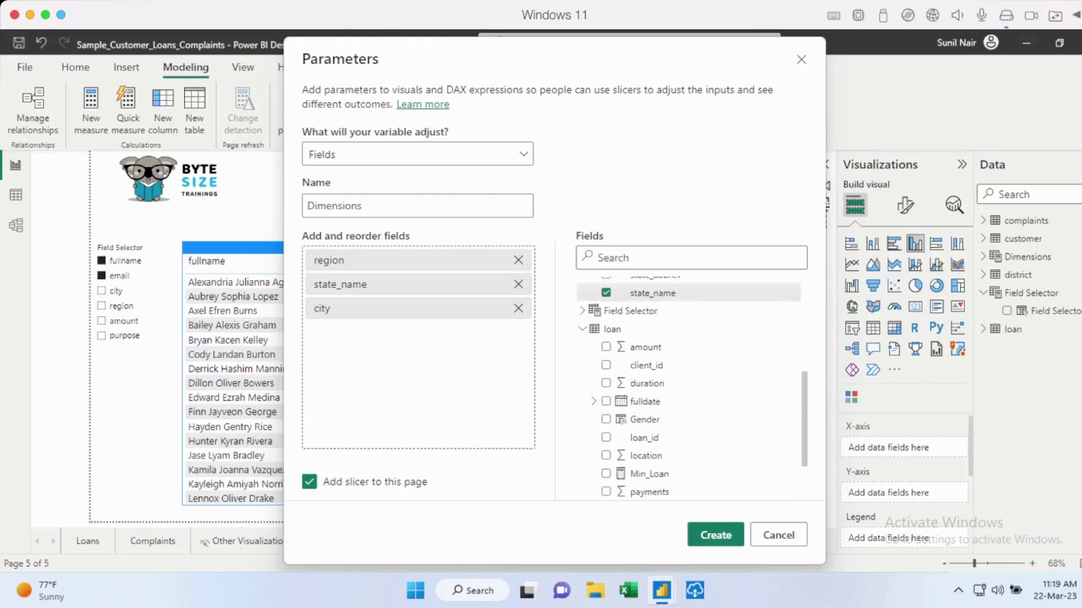
drag(646, 473, 428, 333)
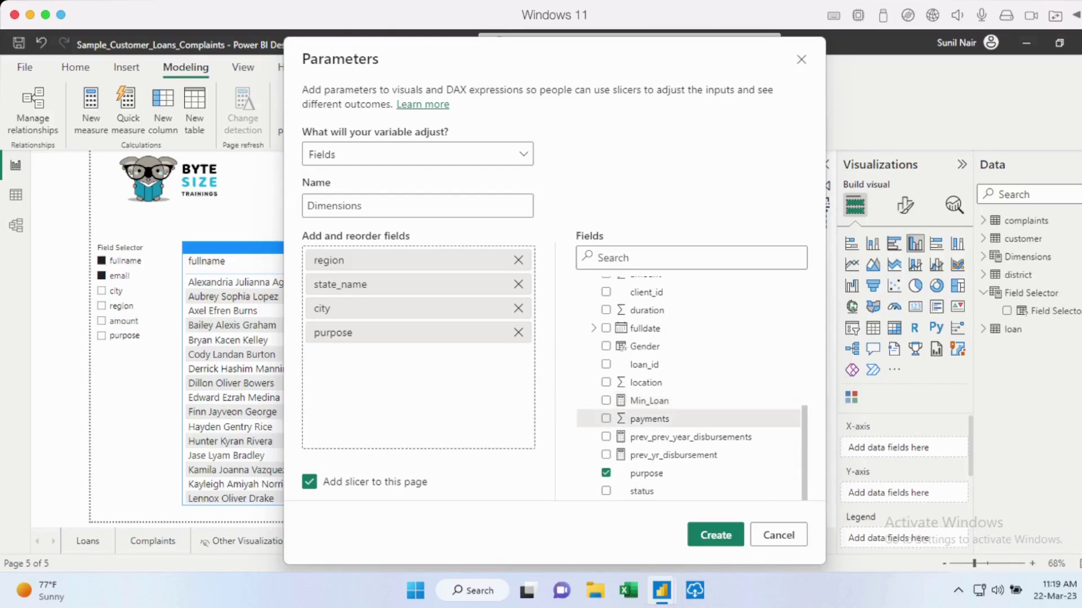
scroll(687, 389, up, 10)
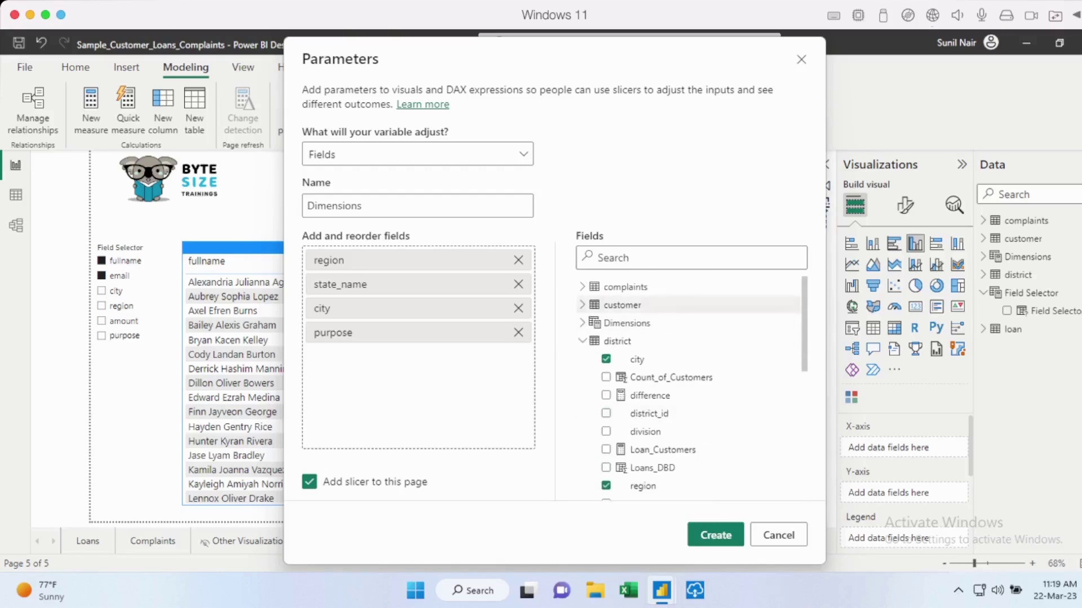
click(583, 305)
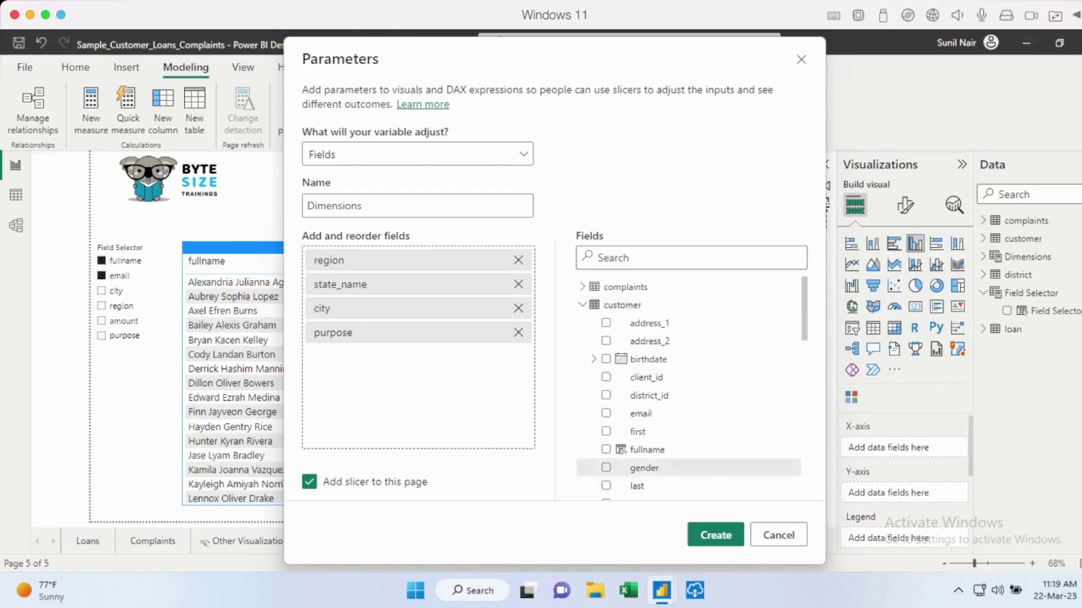
drag(644, 468, 469, 360)
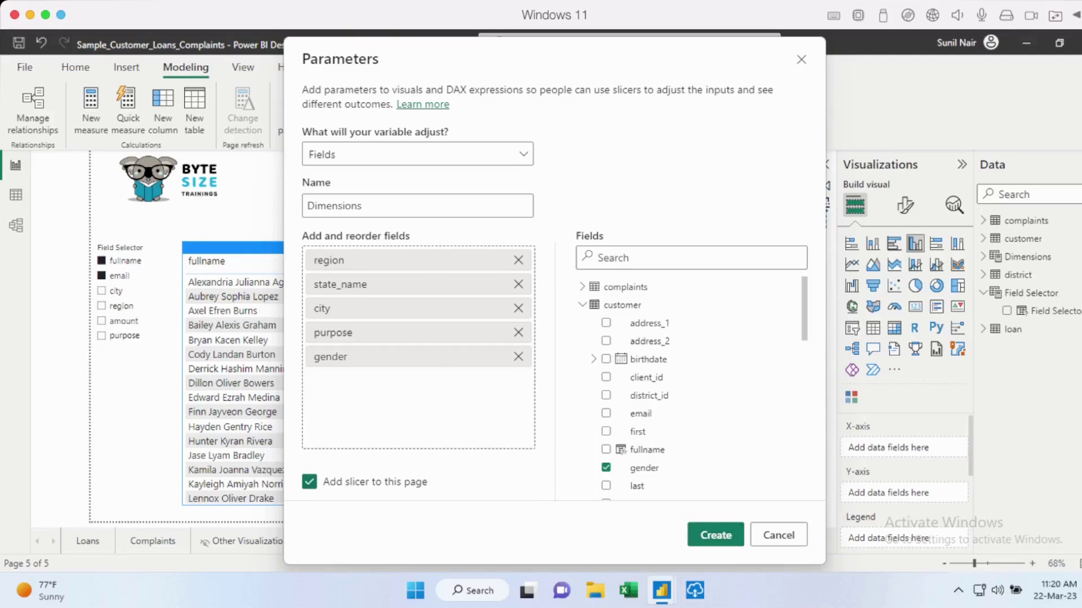
click(716, 535)
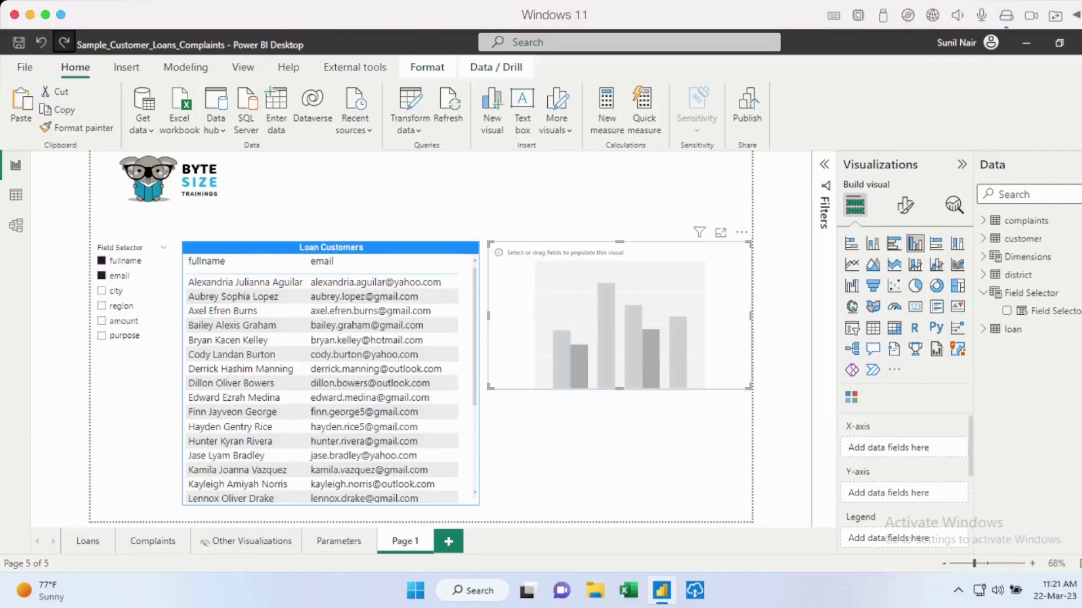
Step: Insert a new slicer near the empty column chart and fill it with the existing Dimensions parameter
key(Escape)
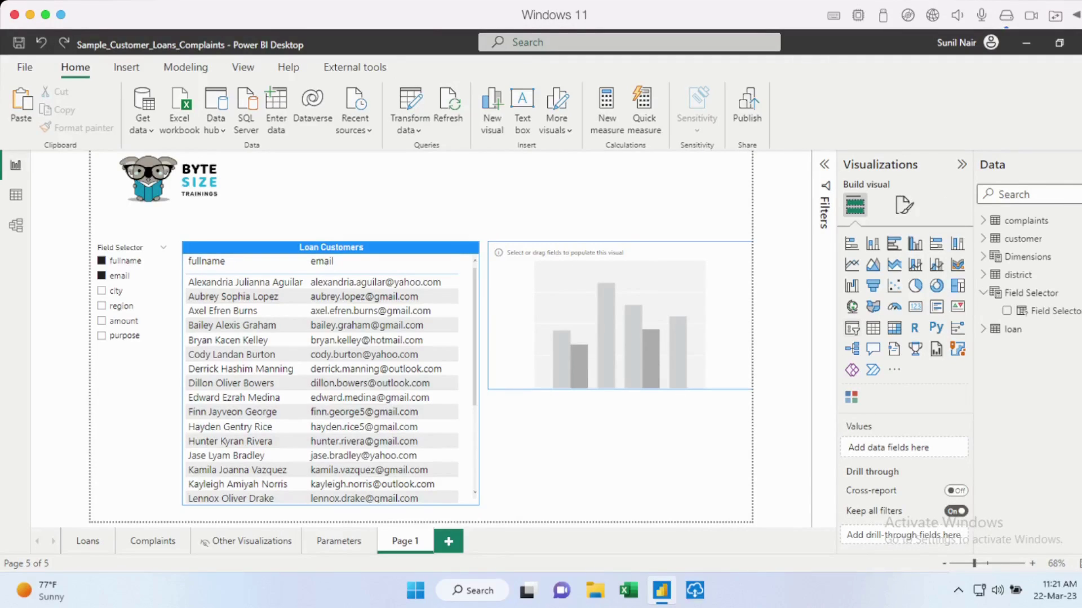
click(852, 327)
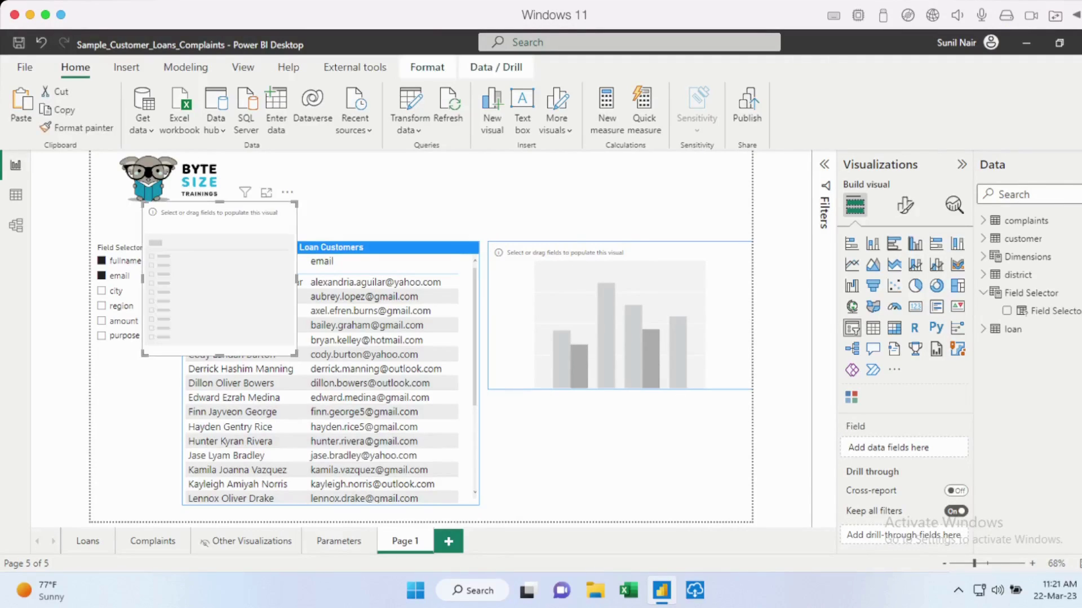
drag(220, 206, 507, 187)
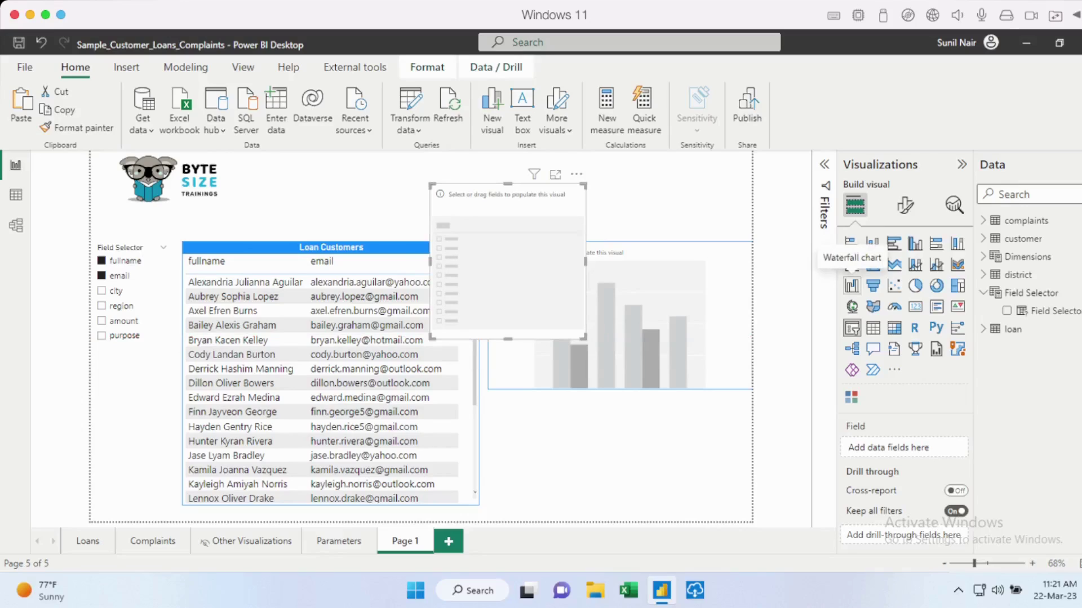
click(1026, 257)
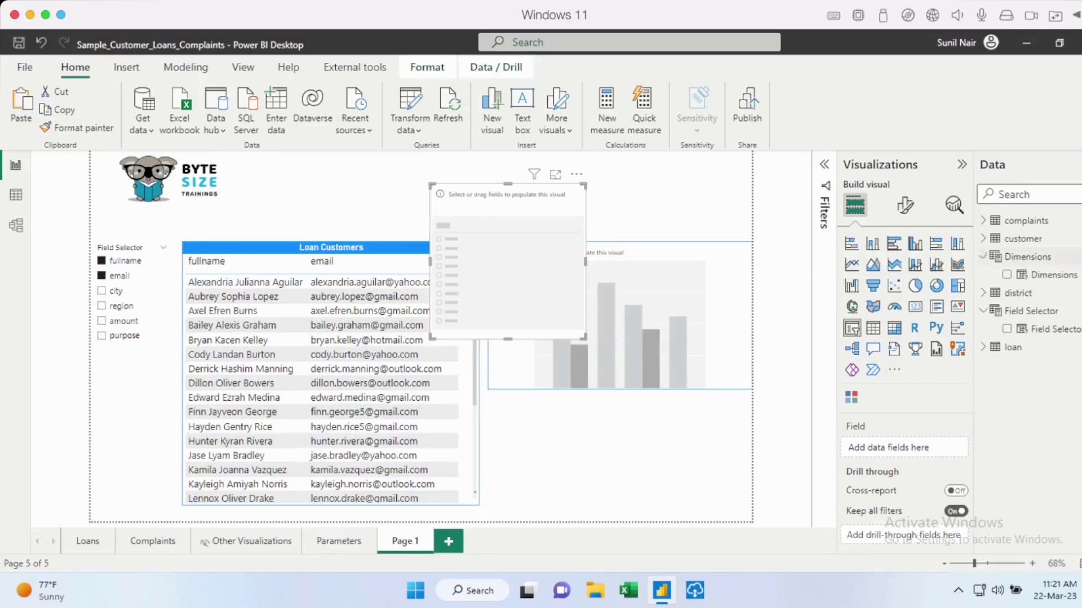
drag(1041, 274, 887, 448)
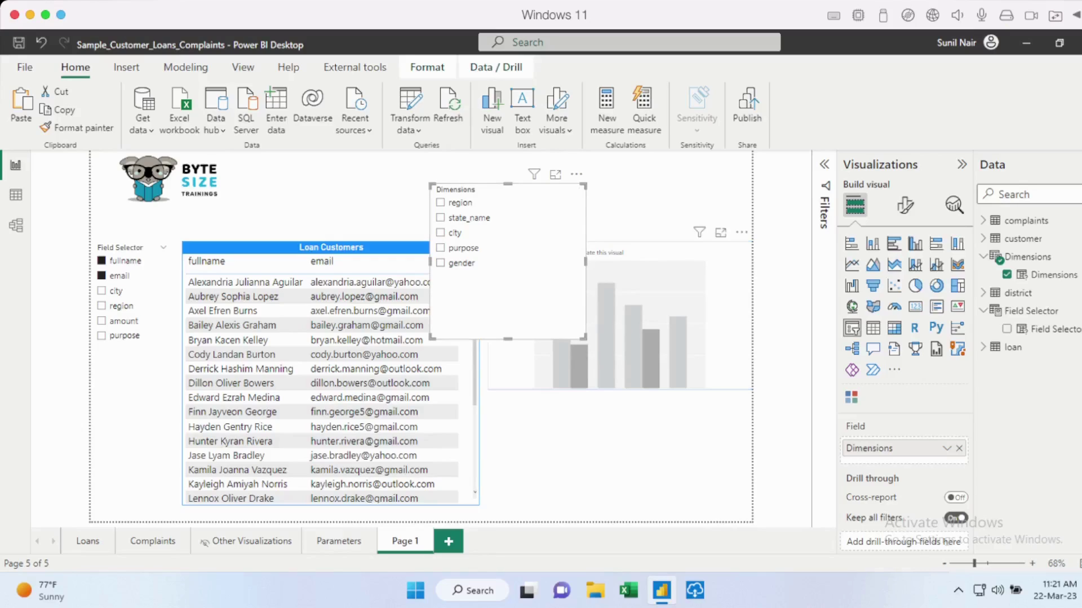
Step: Set the Dimensions slicer's style to Tile
click(905, 207)
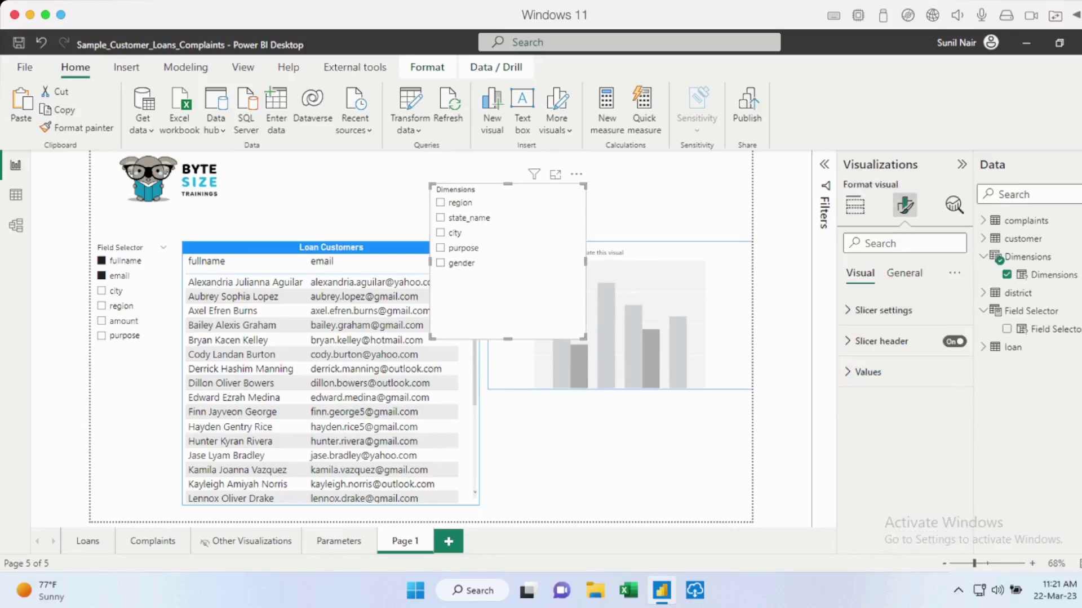
click(883, 310)
click(904, 385)
click(862, 422)
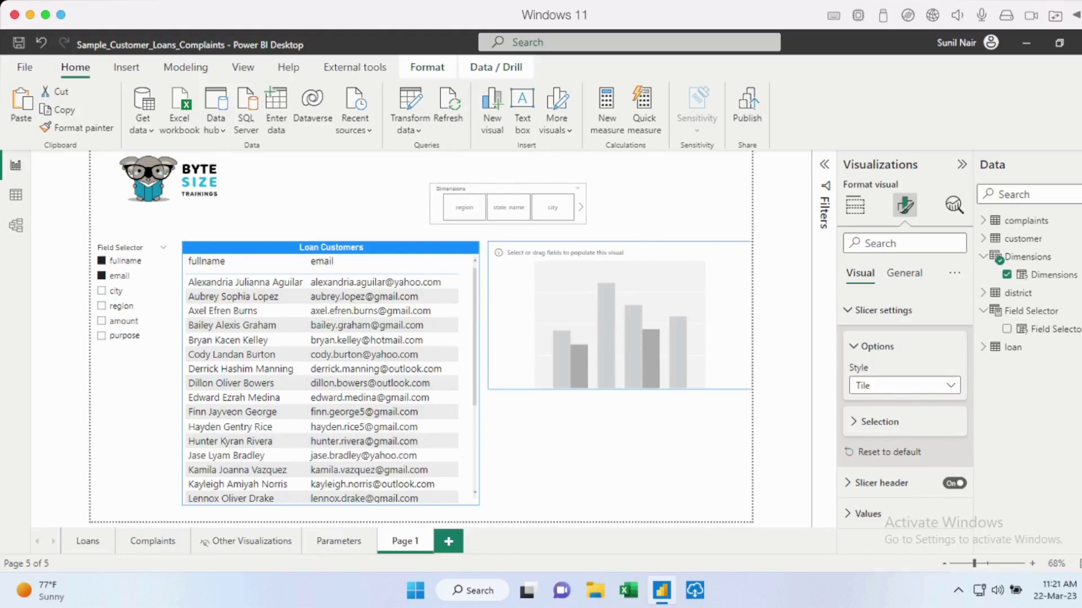
Step: Resize the Dimensions slicer into a single row of tiles spanning the column chart's width directly above it
drag(508, 224, 507, 232)
drag(585, 208, 752, 207)
drag(431, 208, 488, 208)
drag(619, 184, 619, 208)
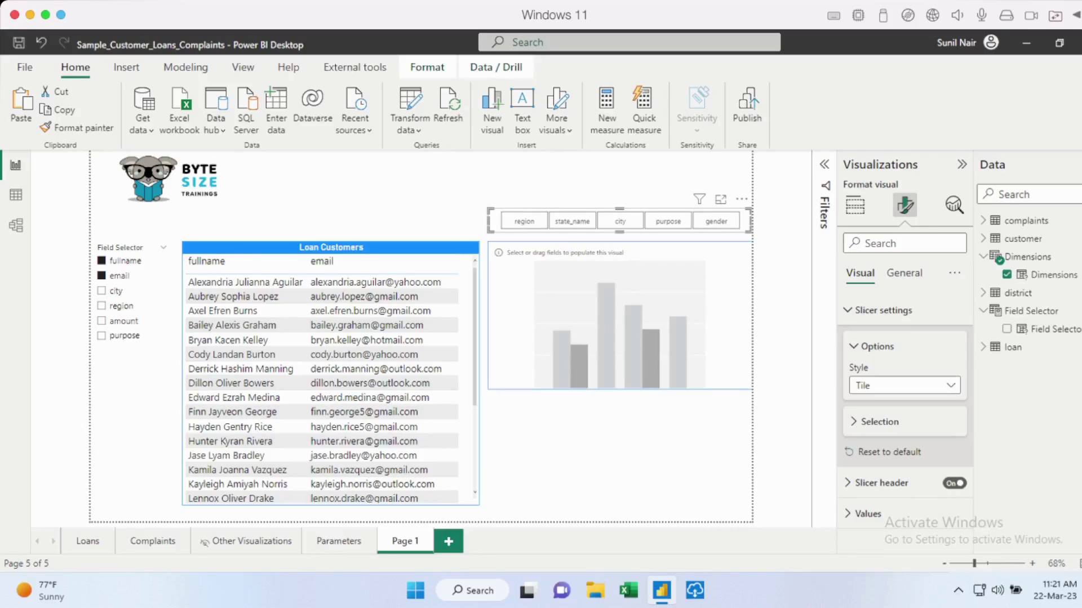
key(Escape)
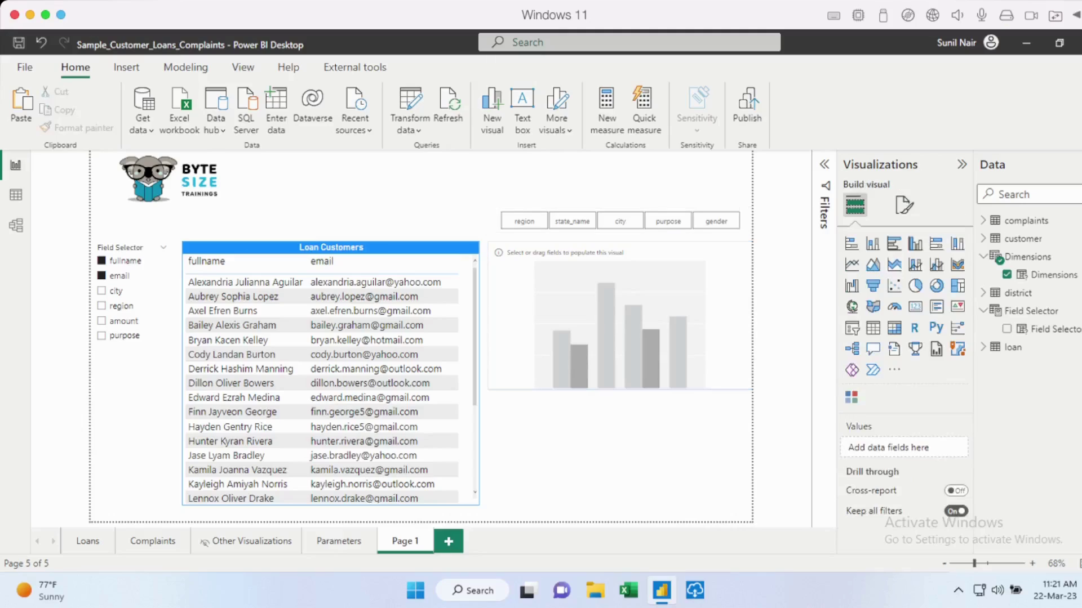
Step: Fill the empty column chart with the loan amount on the Y-axis and the Dimensions parameter on the X-axis
click(619, 315)
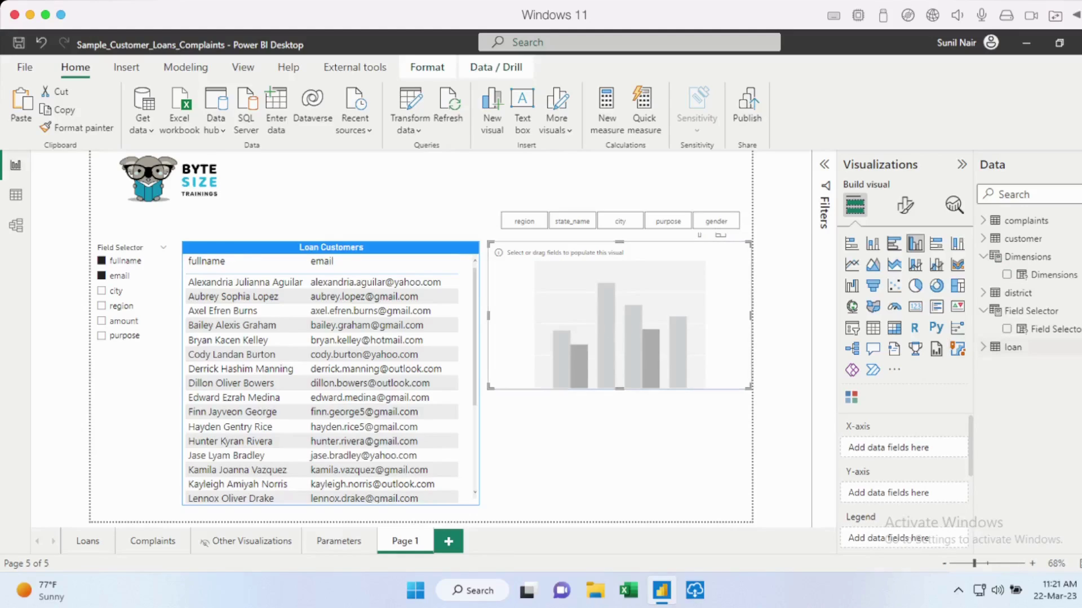
click(1008, 347)
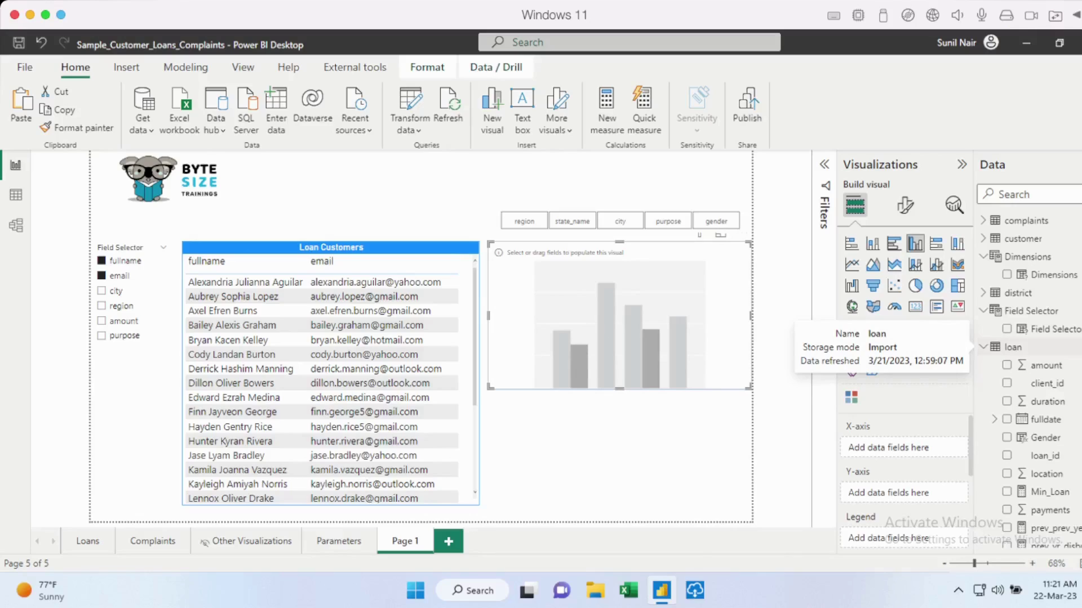
drag(1046, 365, 890, 493)
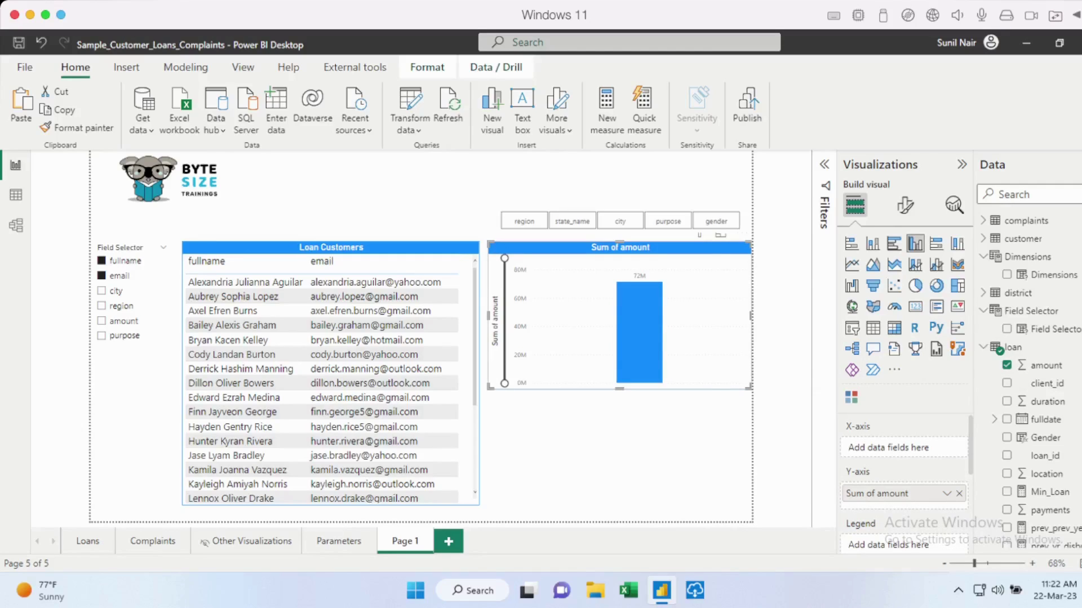
drag(1046, 274, 890, 447)
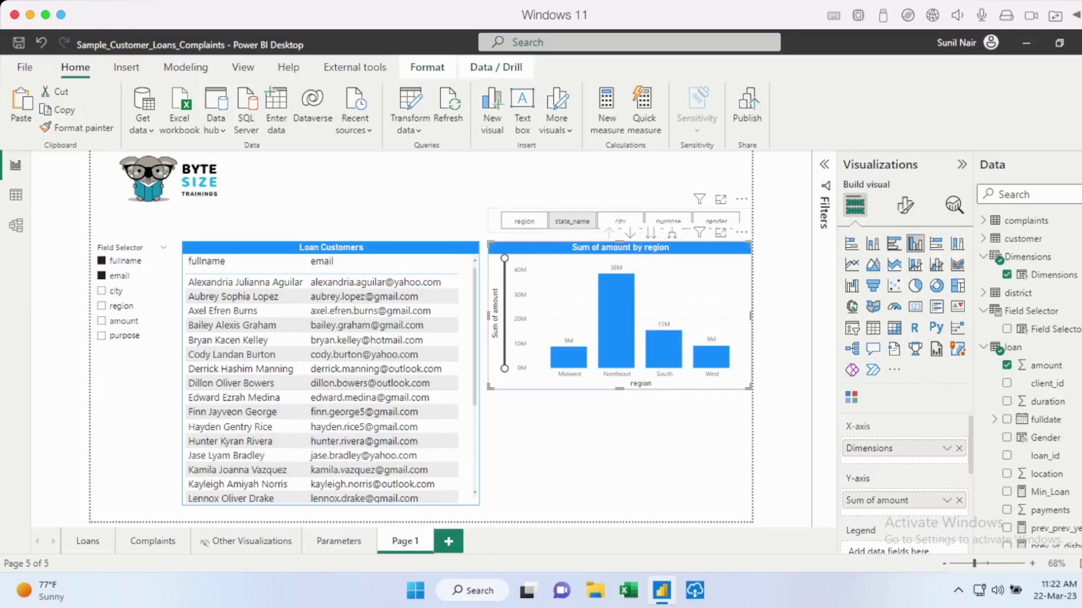
Step: Sort the column chart's axis by Sum of amount
click(741, 232)
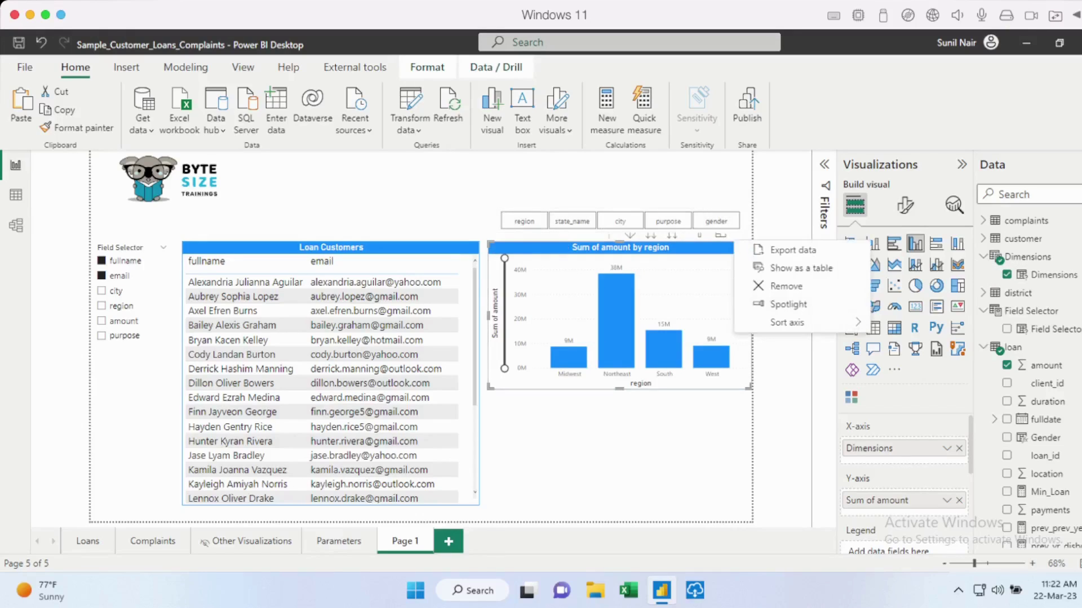
mouse_move(817, 322)
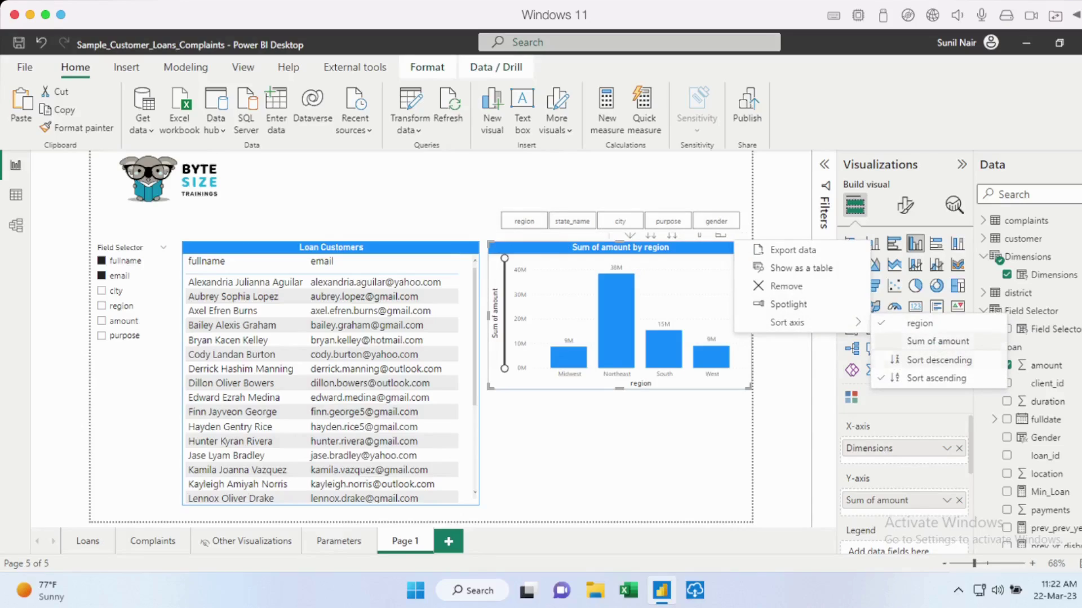
click(937, 340)
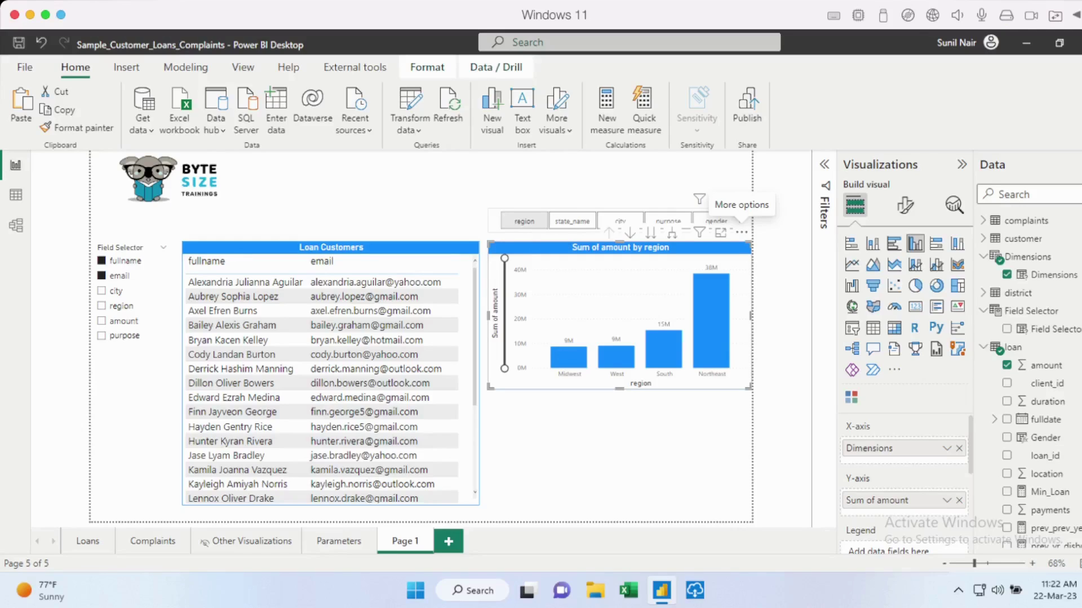
Step: Select region and state_name together in the Dimensions slicer
click(524, 221)
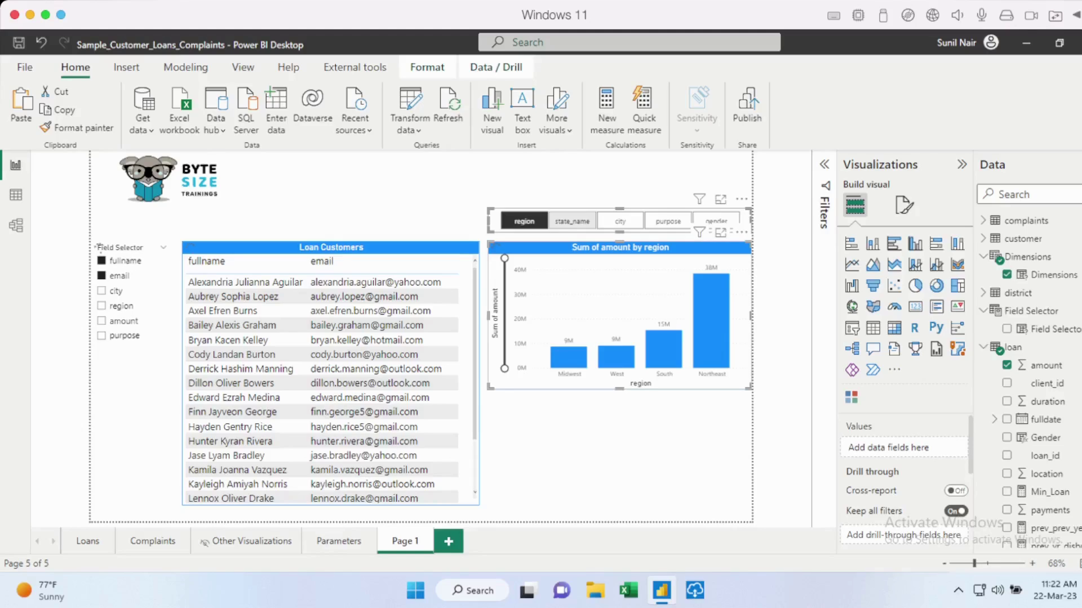
ctrl+click(572, 221)
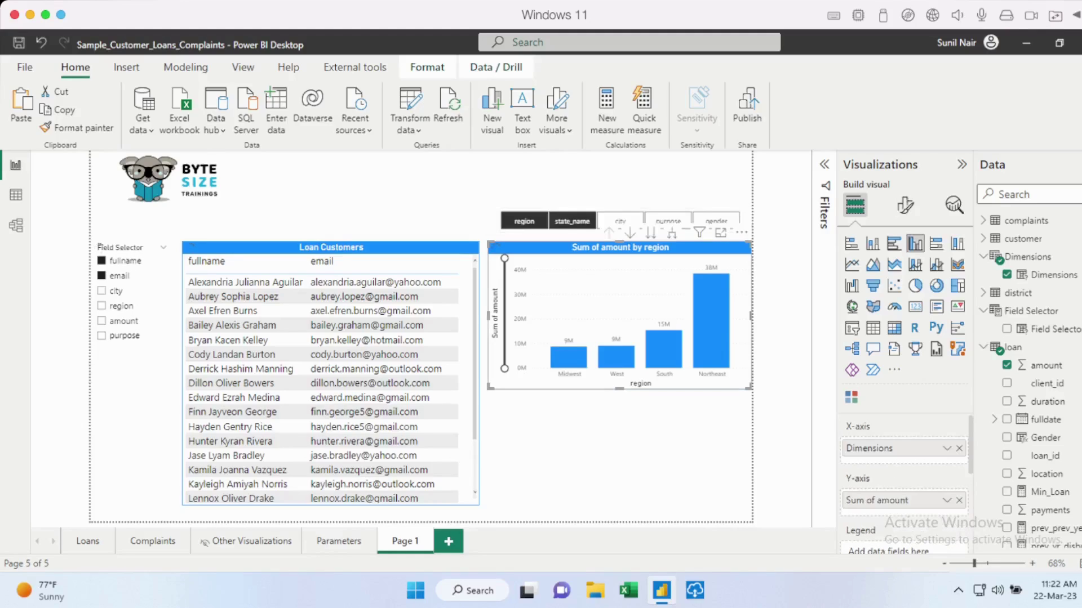